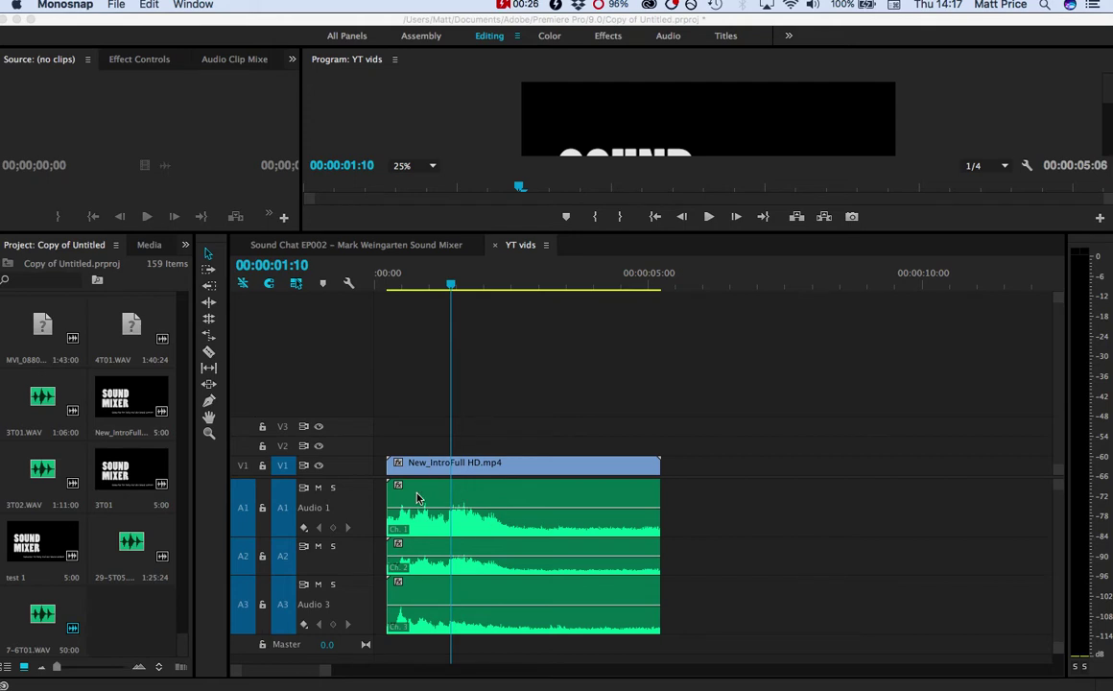
# Merge the intro clip with its linked audio, synchronized by timecode.
pyautogui.click(409, 428)
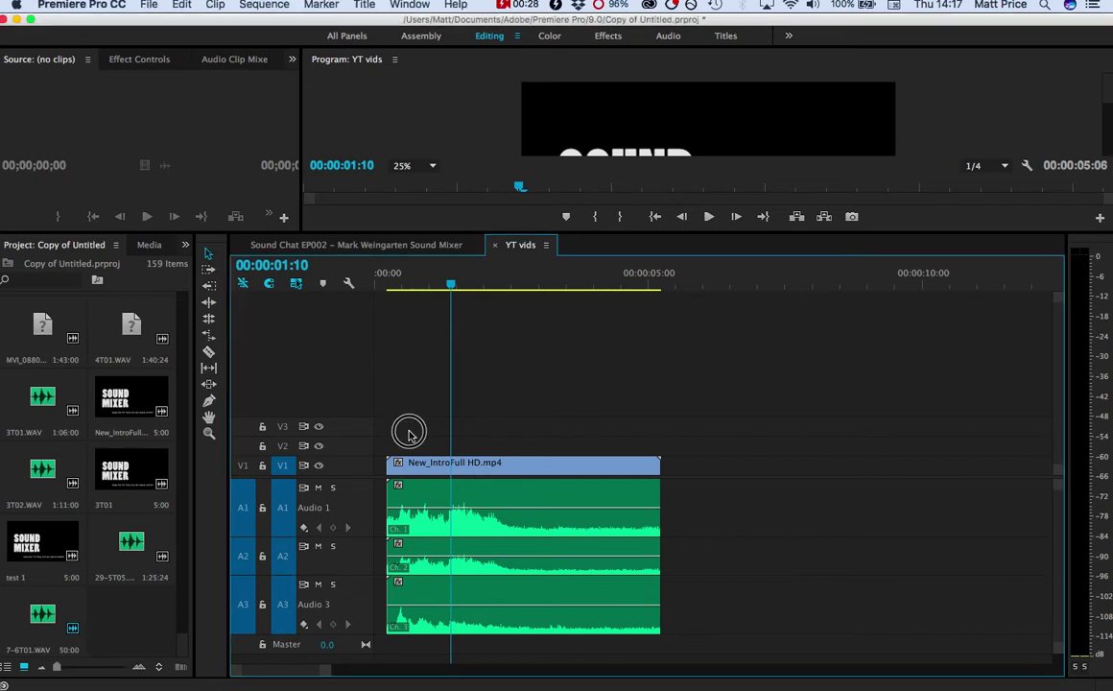
pyautogui.click(514, 466)
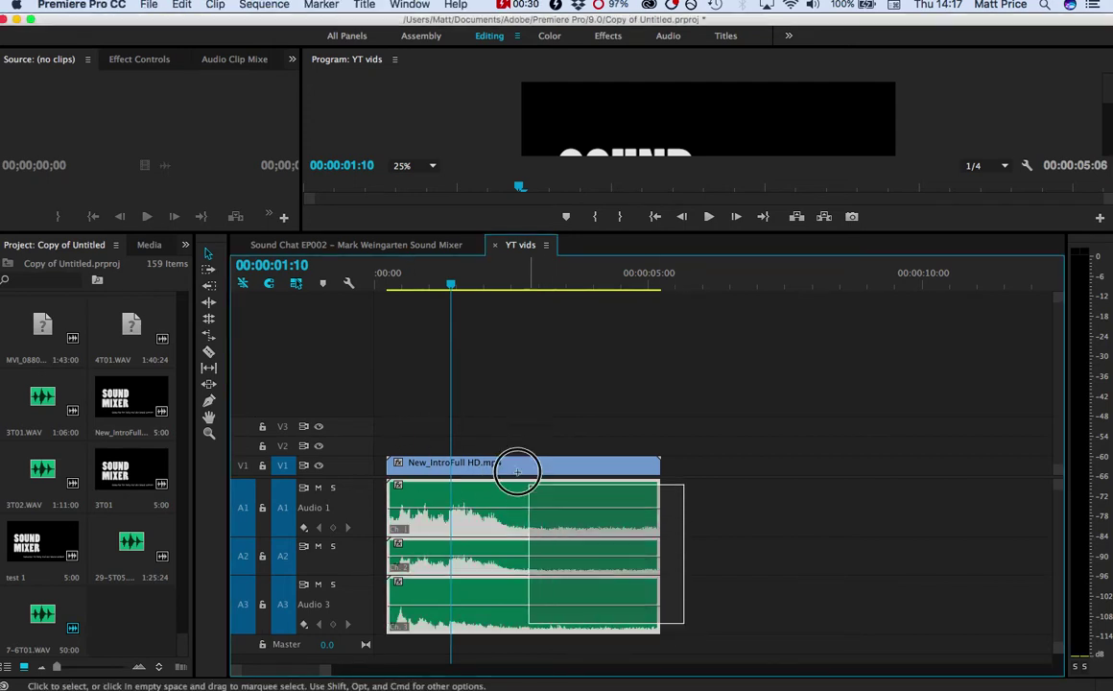
pyautogui.rightClick(471, 463)
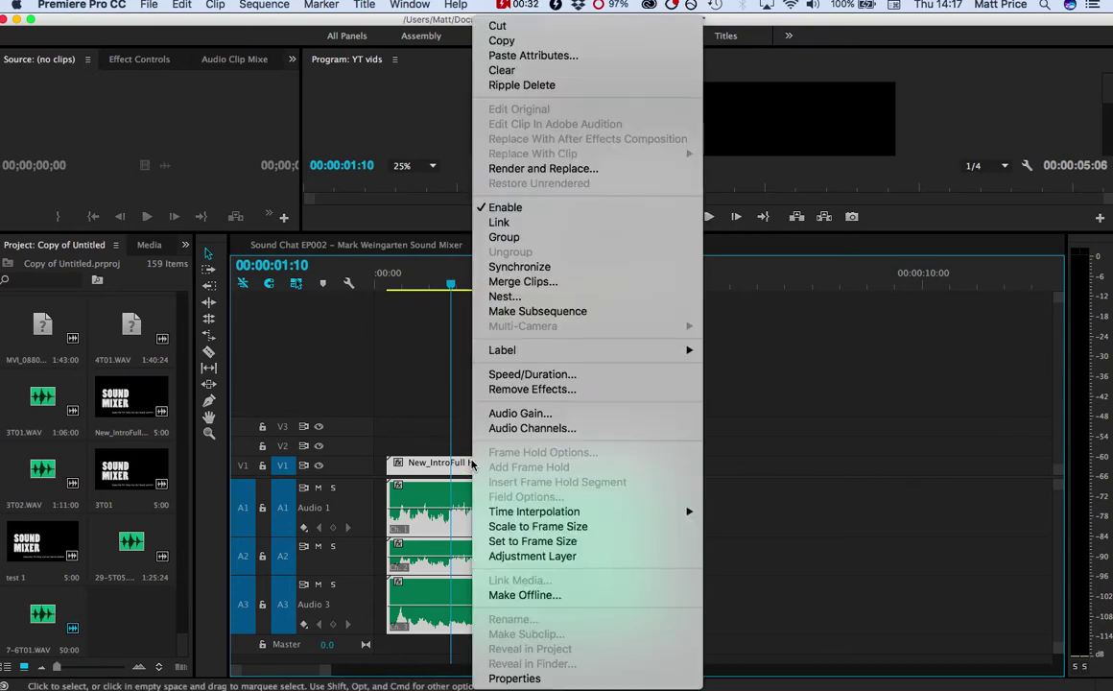
pyautogui.click(554, 283)
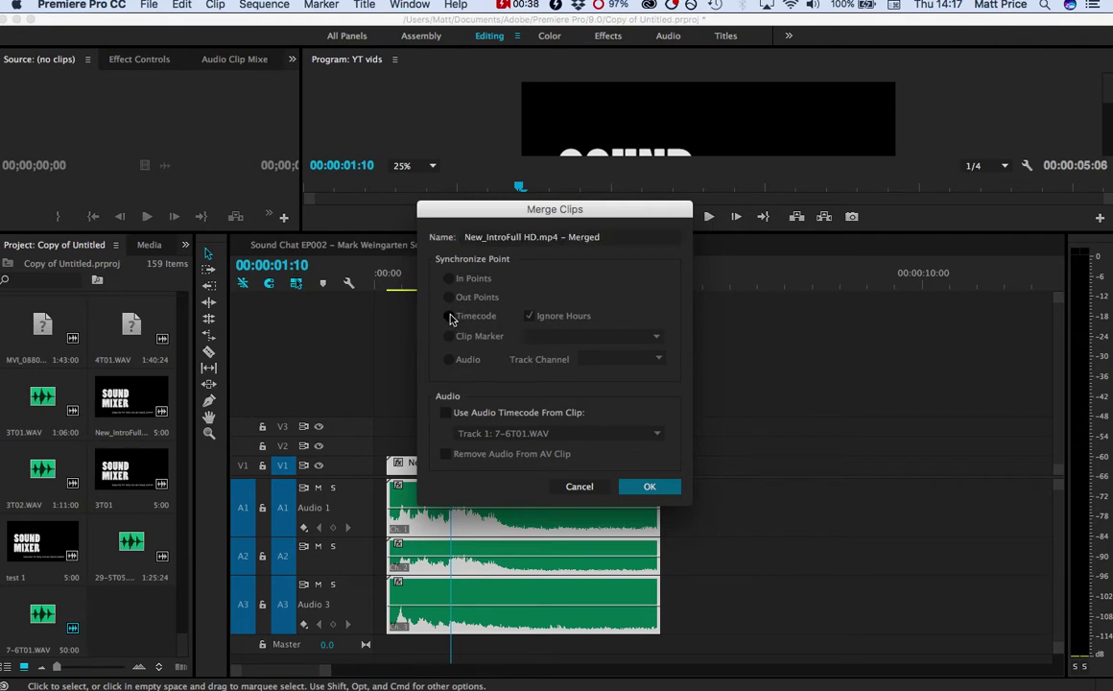
pyautogui.click(448, 317)
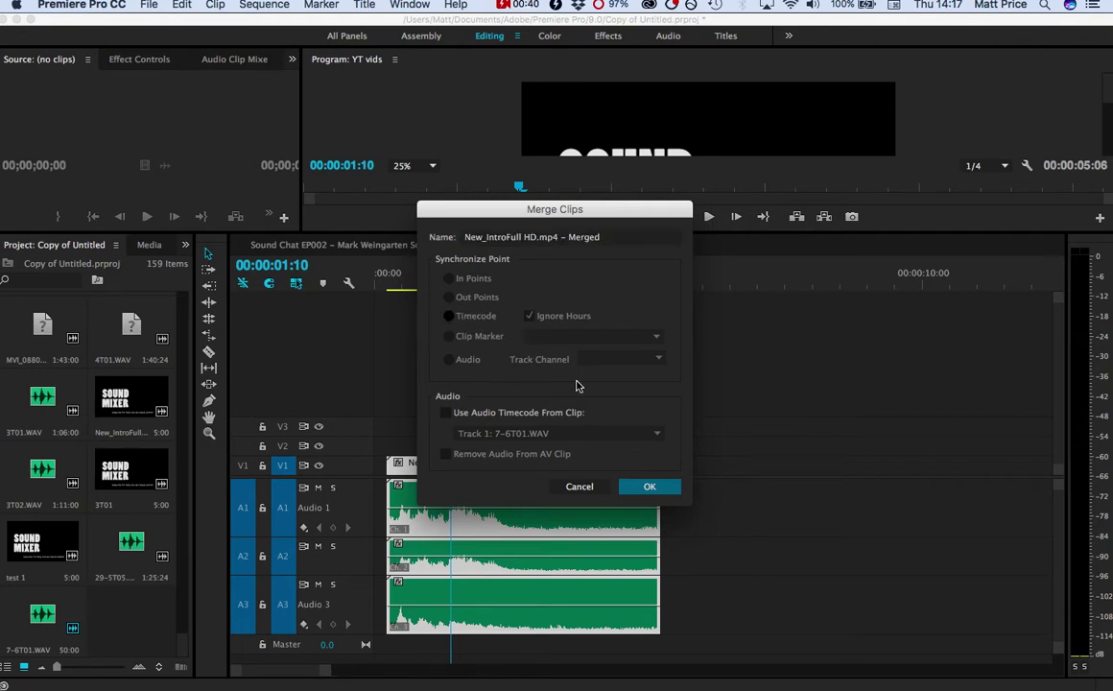
# Name the merged clip 'test merging' and place it after the intro clip in the timeline.
pyautogui.click(614, 236)
pyautogui.moveTo(614, 236); pyautogui.dragTo(437, 236)
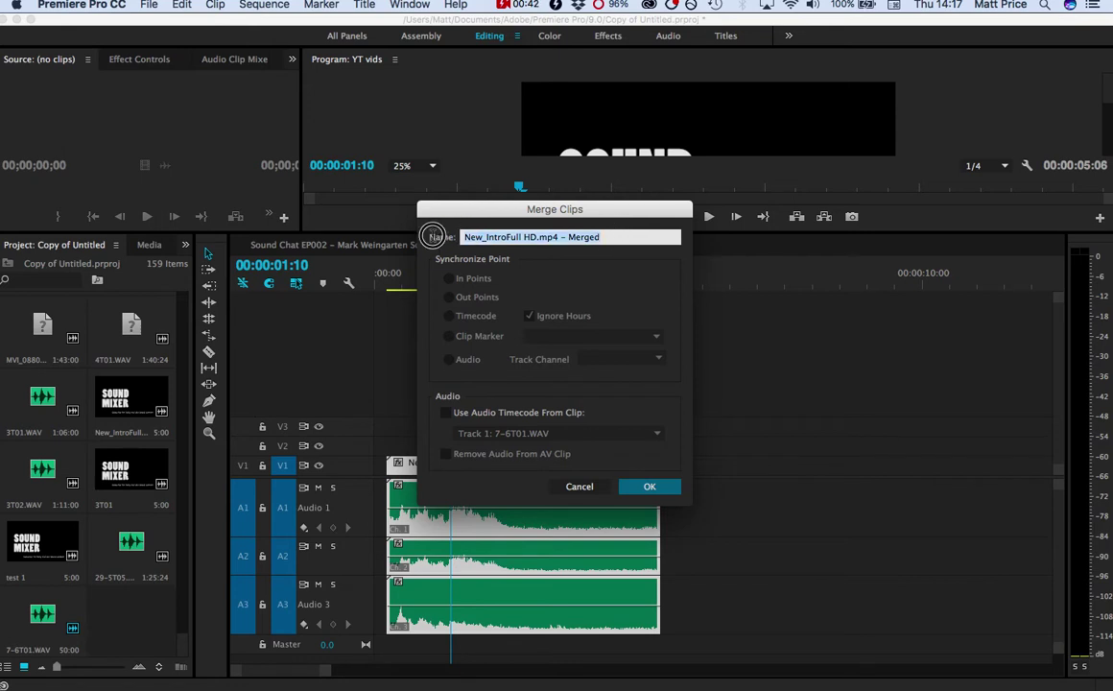
pyautogui.write('test merging')
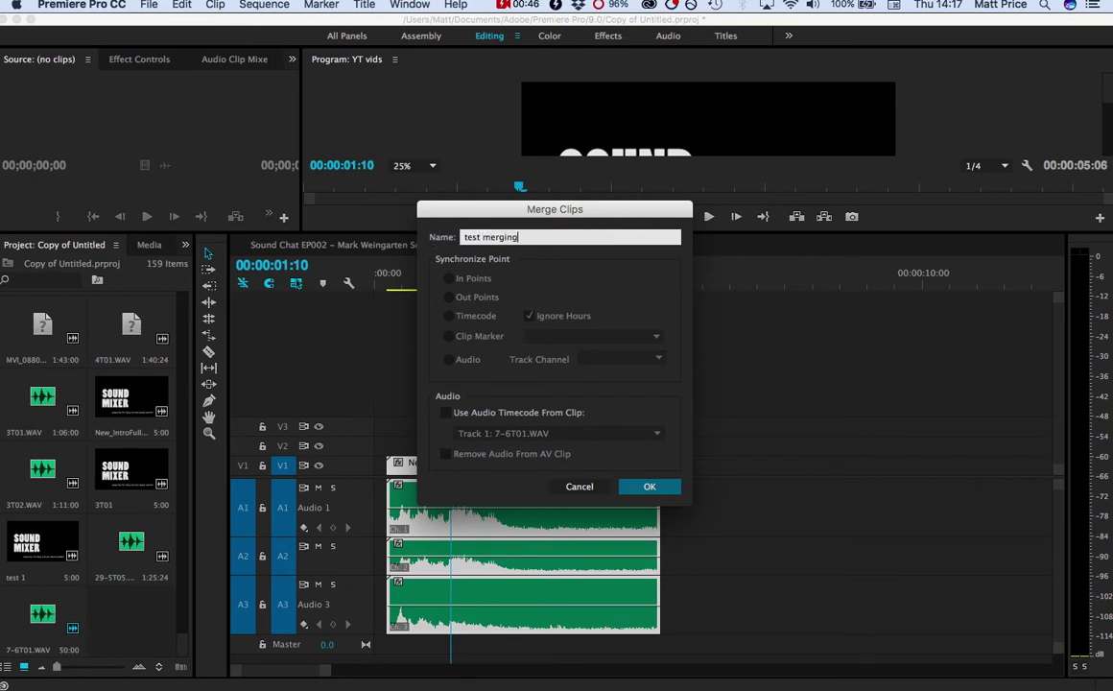
pyautogui.click(649, 490)
pyautogui.moveTo(131, 619); pyautogui.dragTo(679, 480)
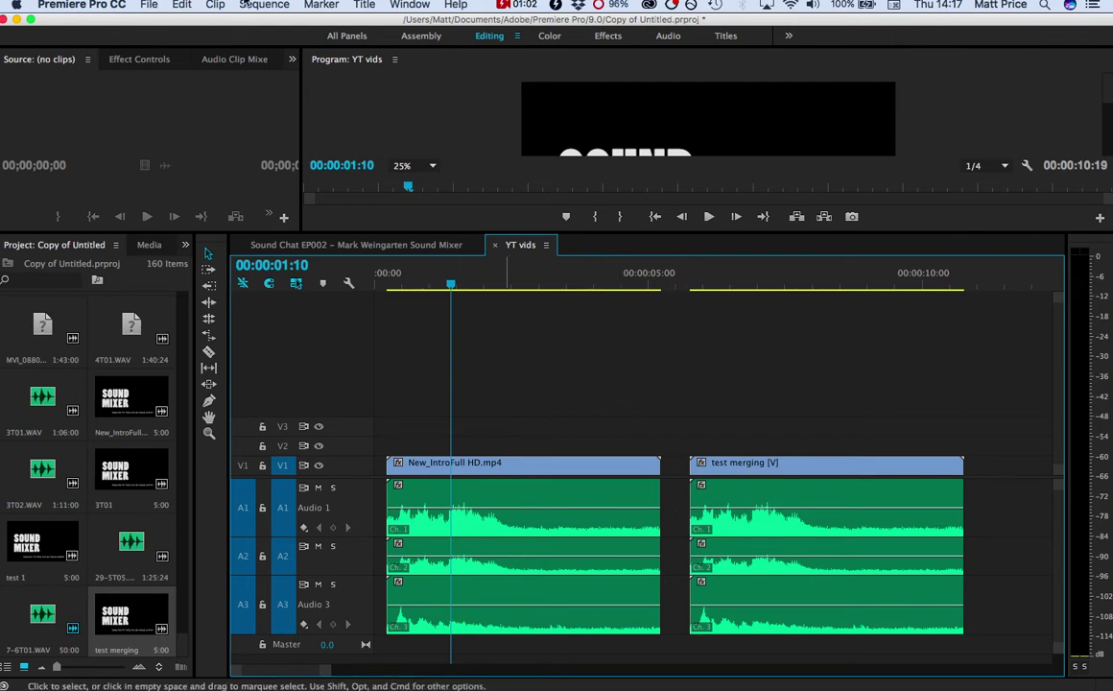
# Start an AAF export of the sequence, keeping audio as separate 48000 Hz, 24-bit Broadcast Wave files.
pyautogui.click(155, 5)
pyautogui.moveTo(295, 413)
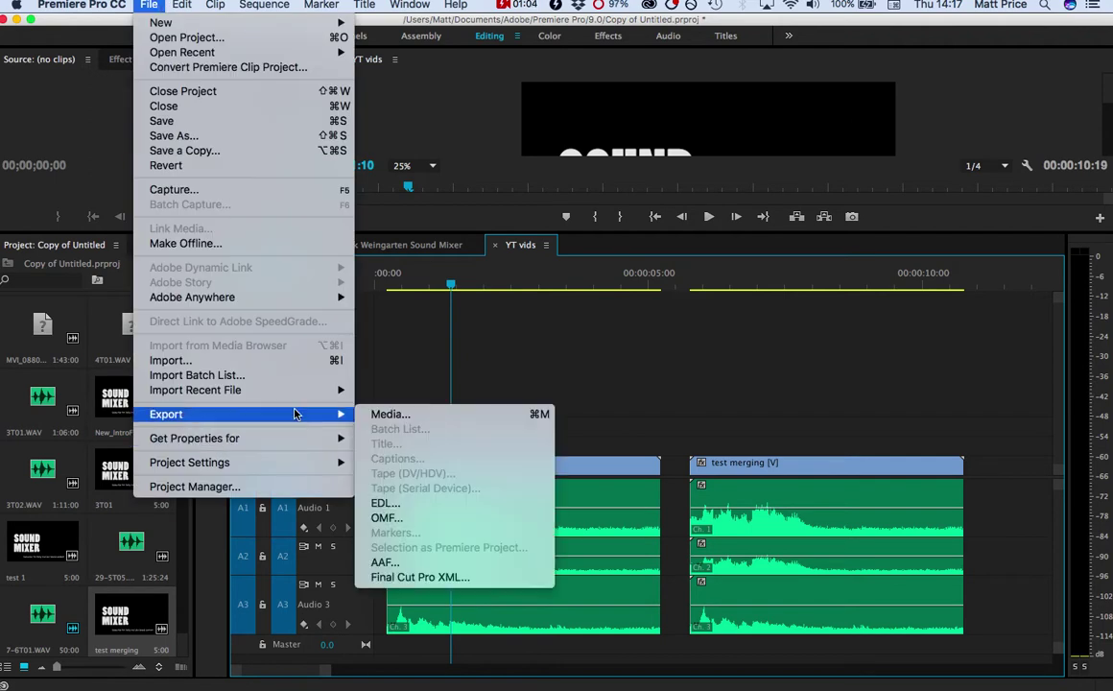
pyautogui.click(435, 565)
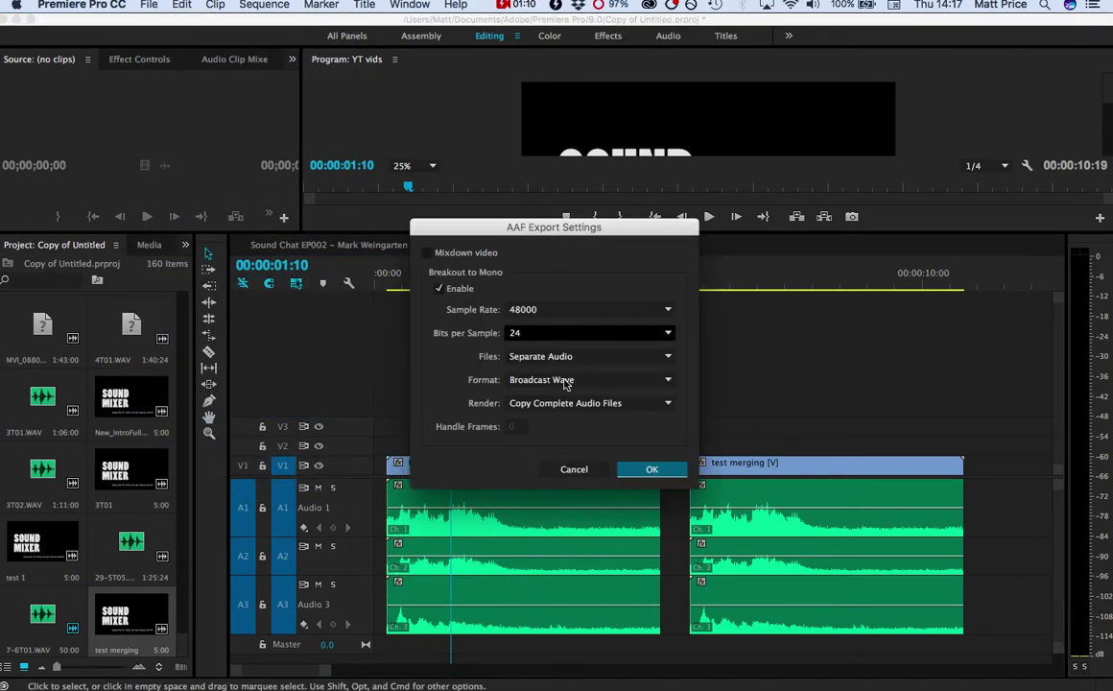
pyautogui.click(552, 356)
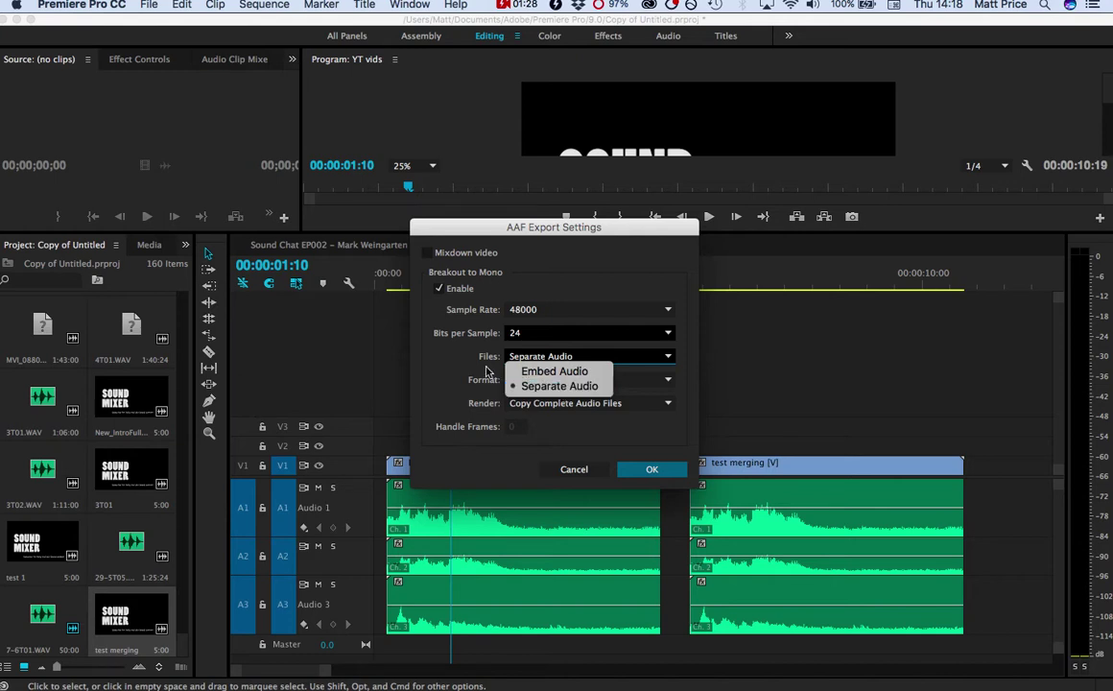
pyautogui.click(437, 334)
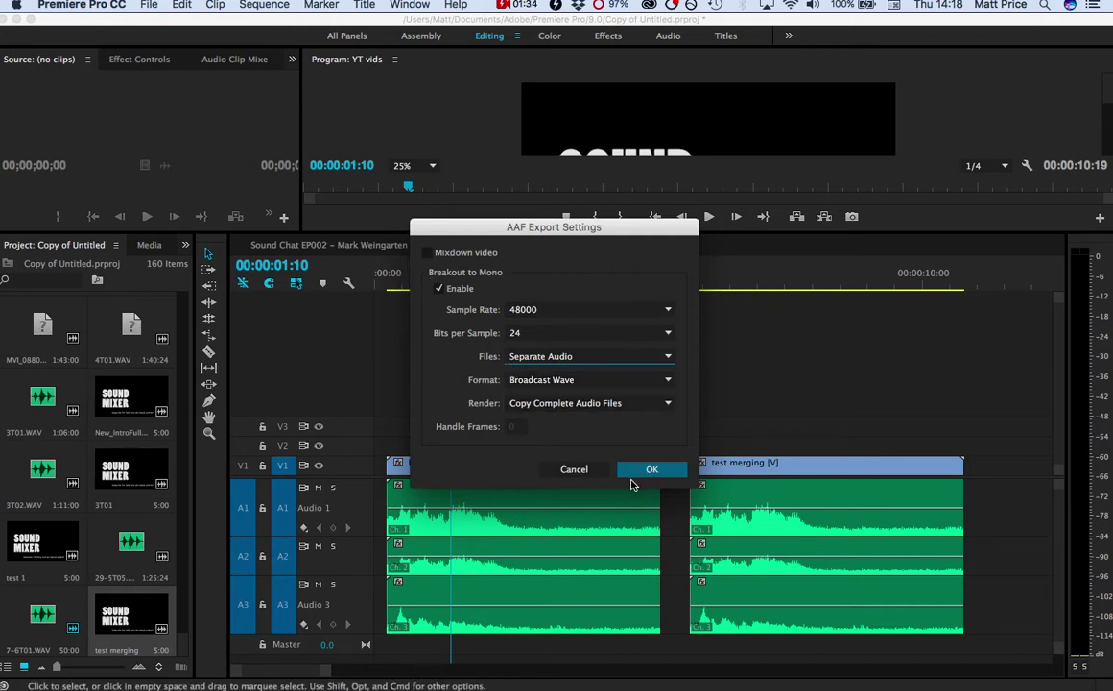
# Save the AAF as merge.aaf in a new 'Merge clip metadata' folder inside EXPORT TEST.
pyautogui.click(644, 470)
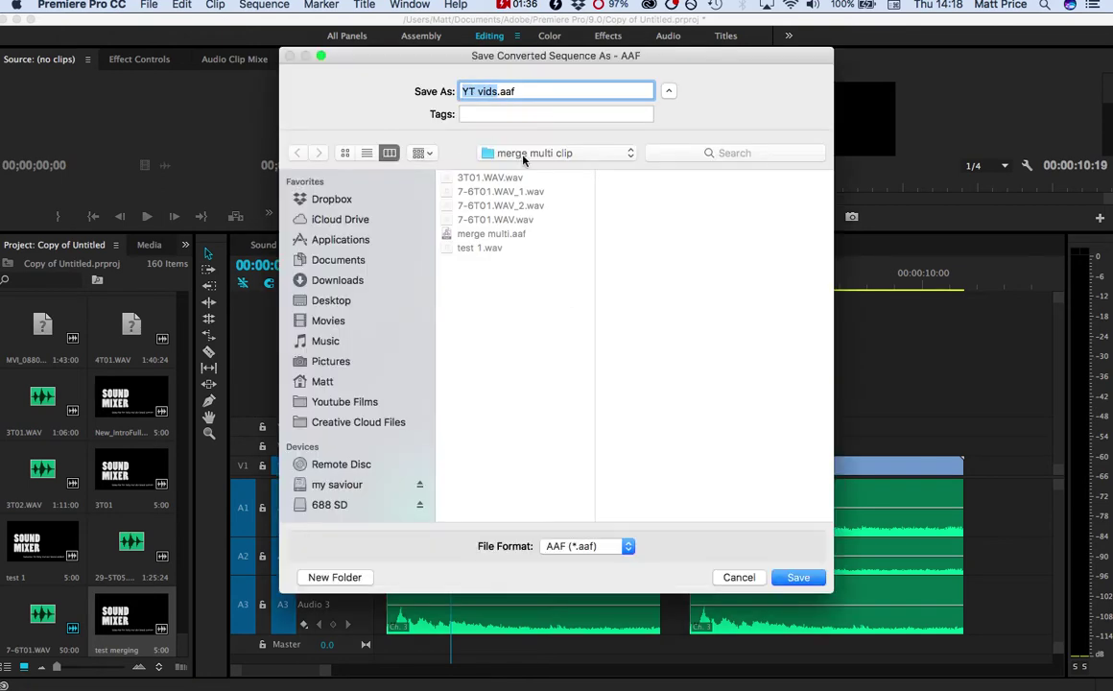
pyautogui.click(476, 150)
pyautogui.click(525, 170)
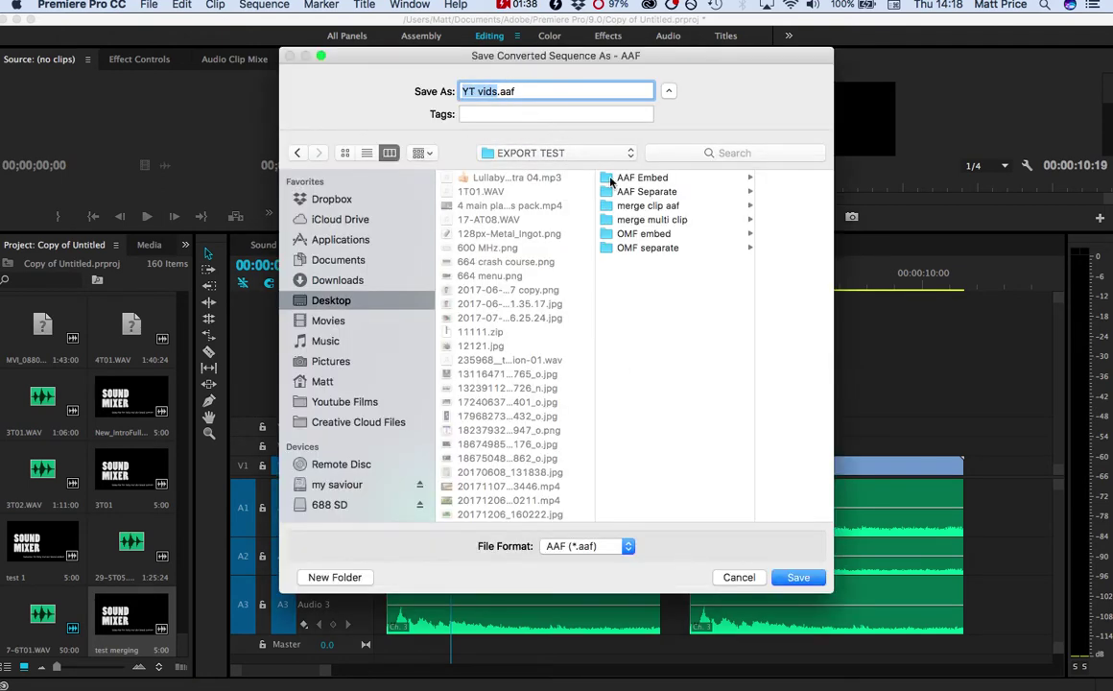
pyautogui.click(347, 576)
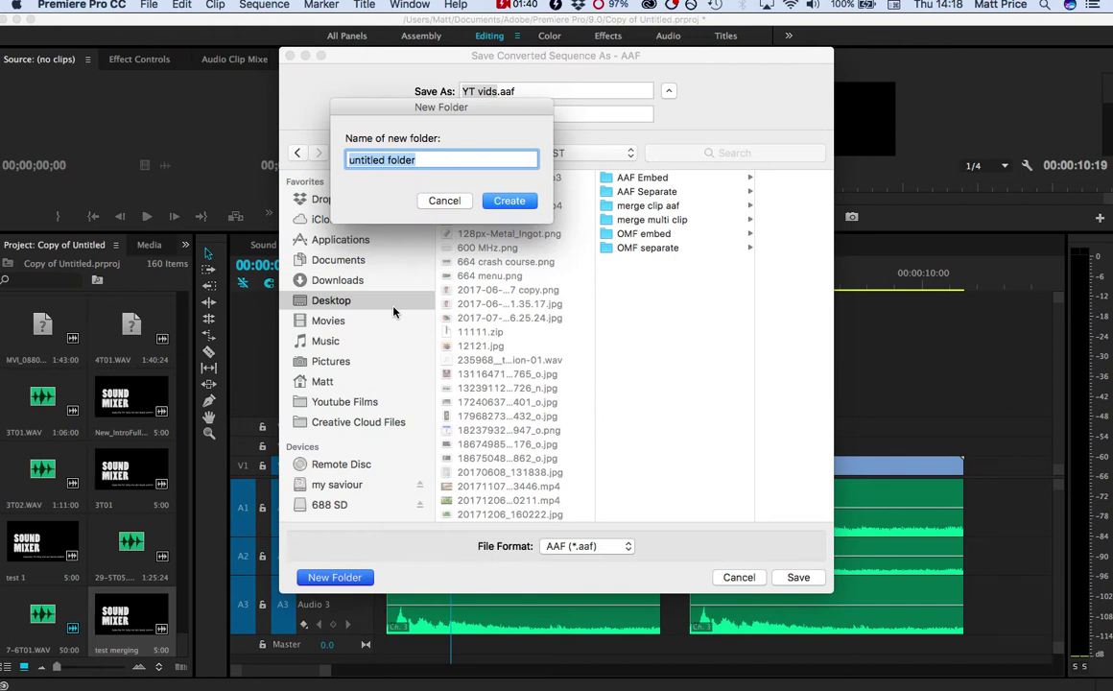
pyautogui.write('Merge clip')
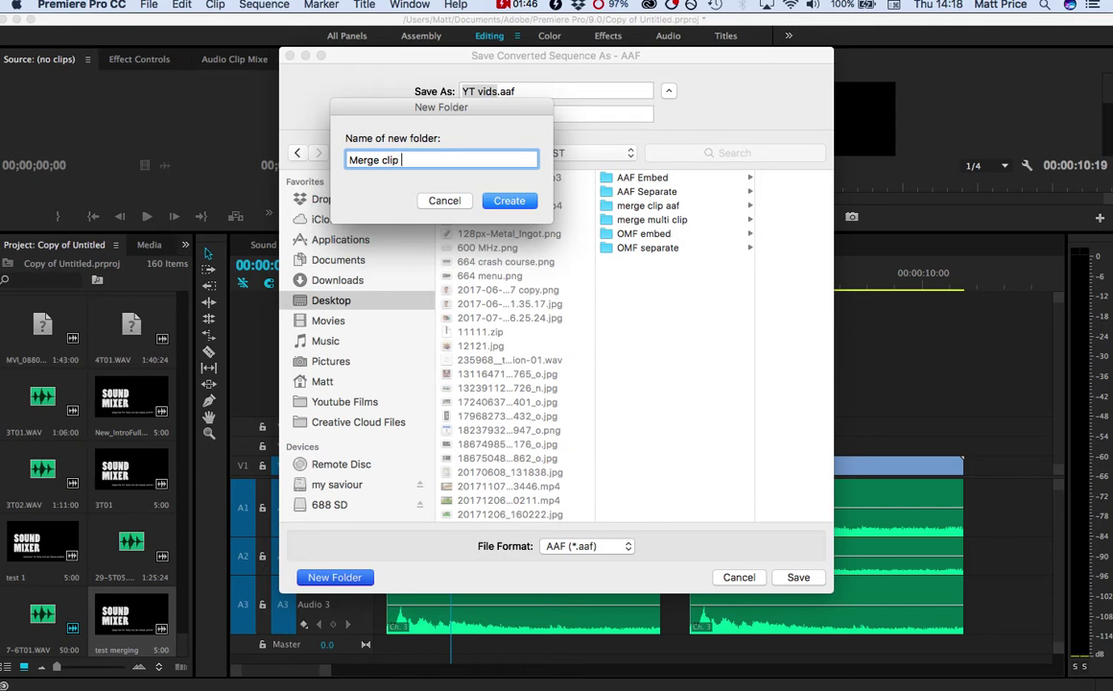
pyautogui.write('metadata')
pyautogui.press('Return')
pyautogui.write('m')
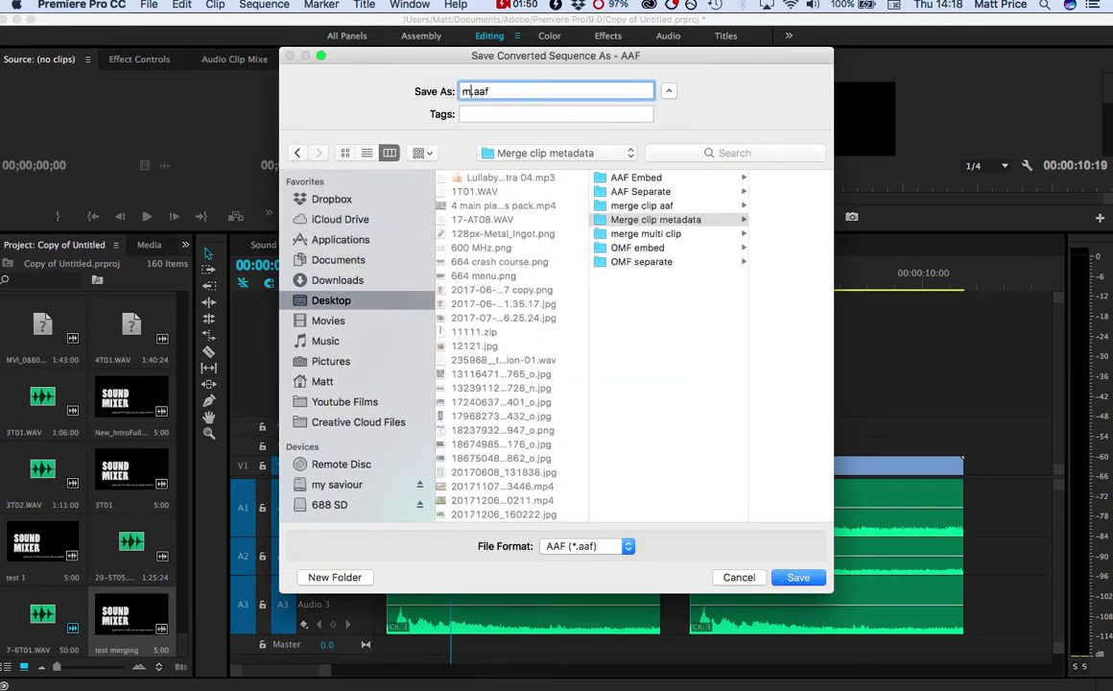
pyautogui.write('erge')
pyautogui.press('Return')
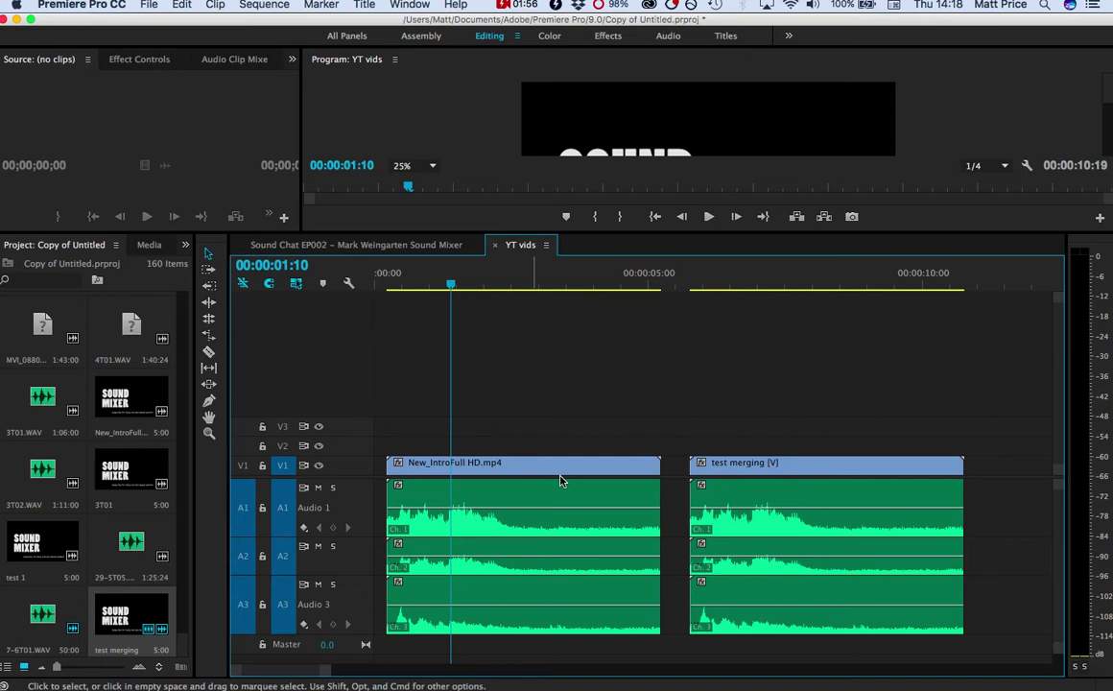
# In Pro Tools, import session data from merge.aaf in EXPORT TEST/Merge clip metadata.
pyautogui.click(535, 667)
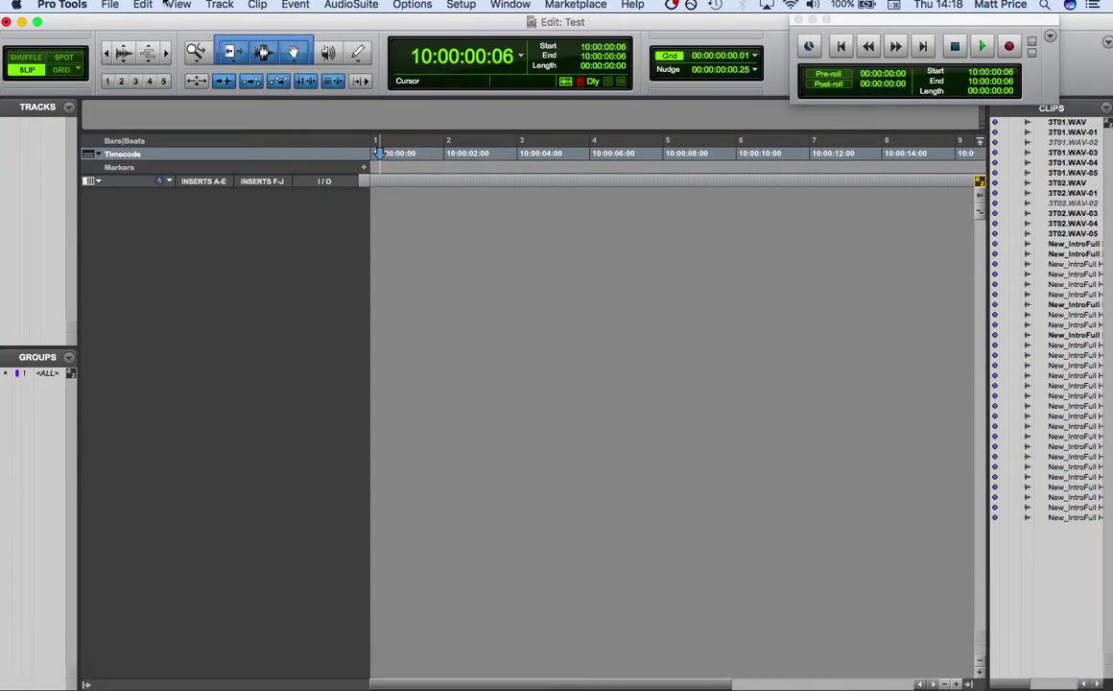
pyautogui.click(109, 6)
pyautogui.moveTo(172, 218)
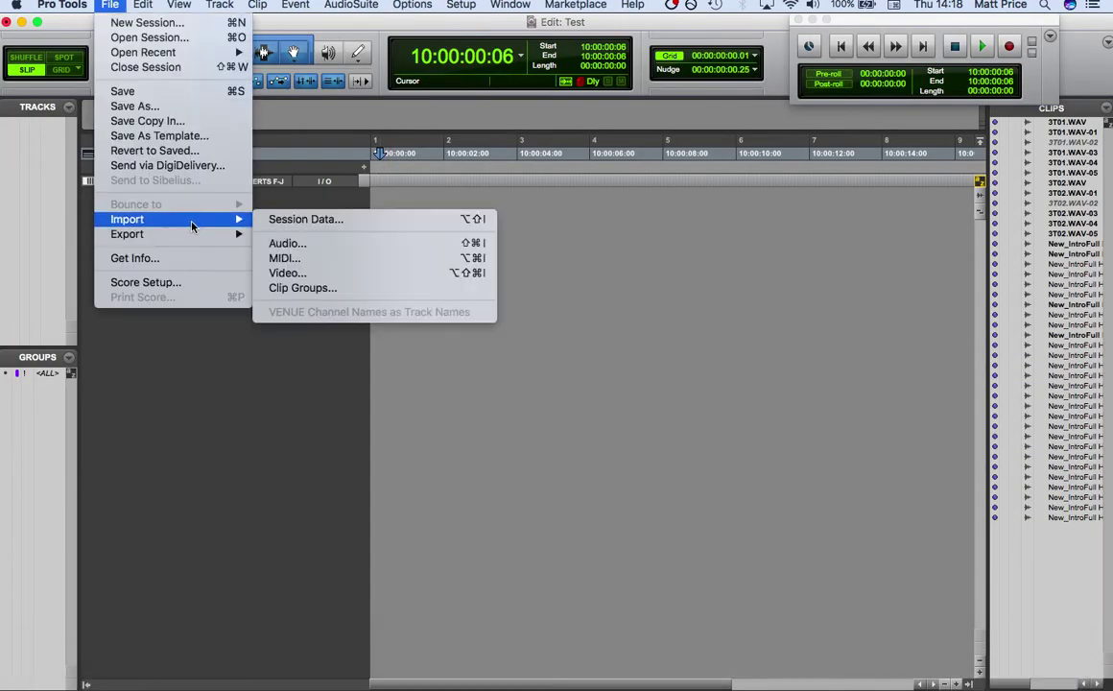
pyautogui.click(303, 220)
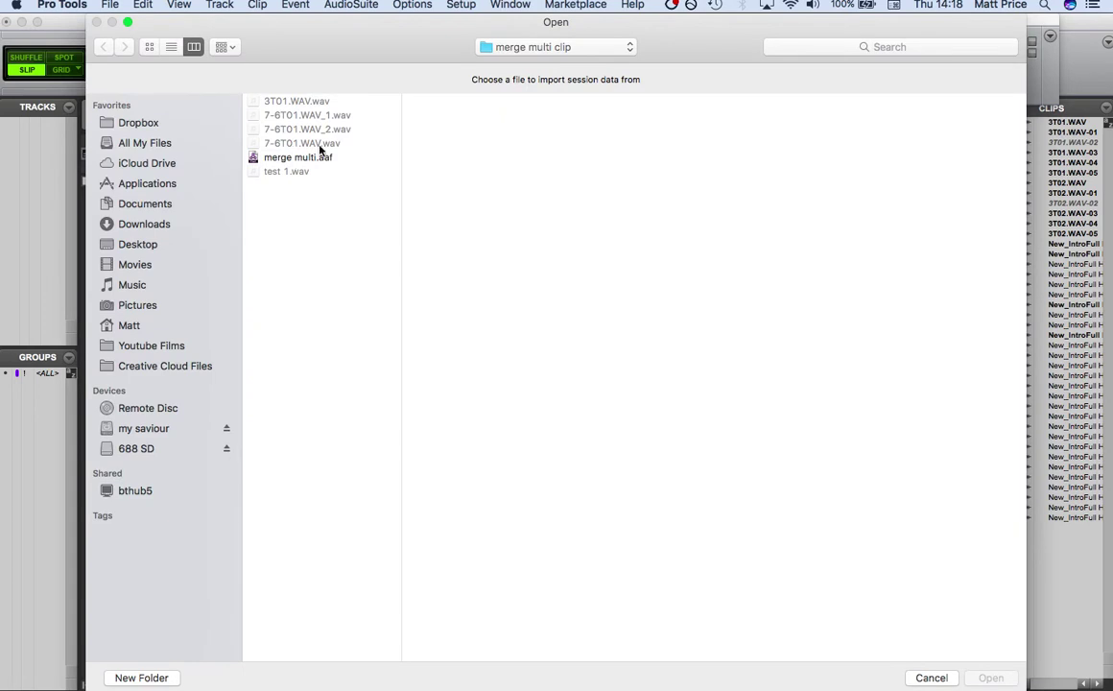
pyautogui.click(547, 48)
pyautogui.click(545, 64)
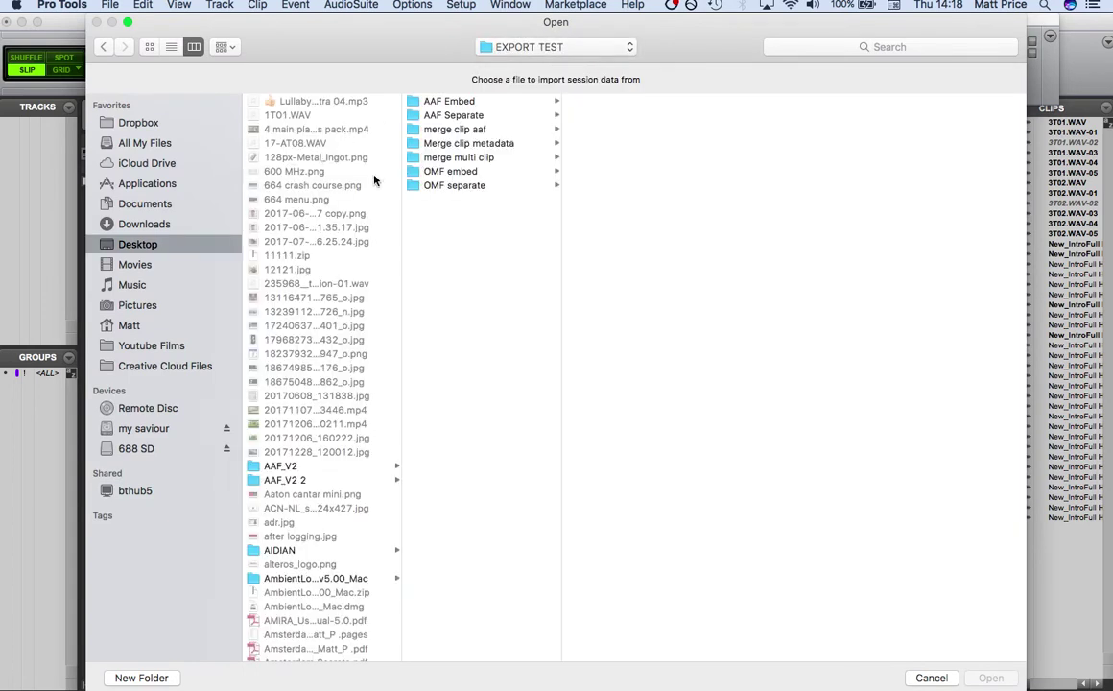
pyautogui.click(484, 144)
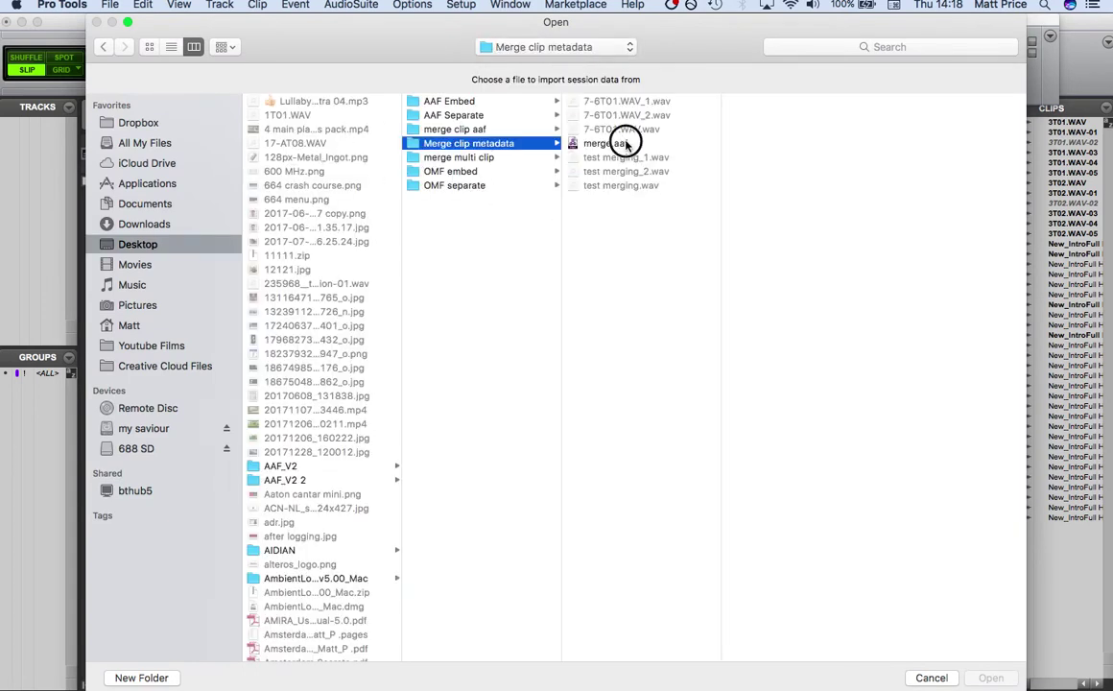
pyautogui.click(623, 144)
pyautogui.click(990, 677)
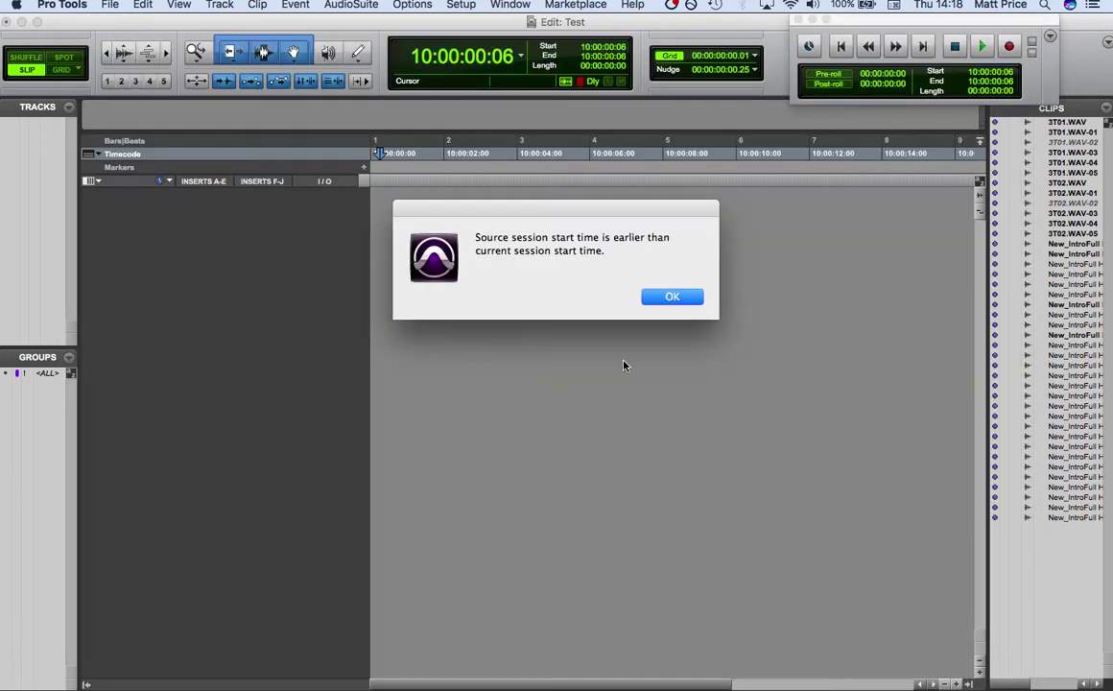
# Accept the start-time warning, import the three audio tracks as new tracks, and skip the import report.
pyautogui.click(666, 298)
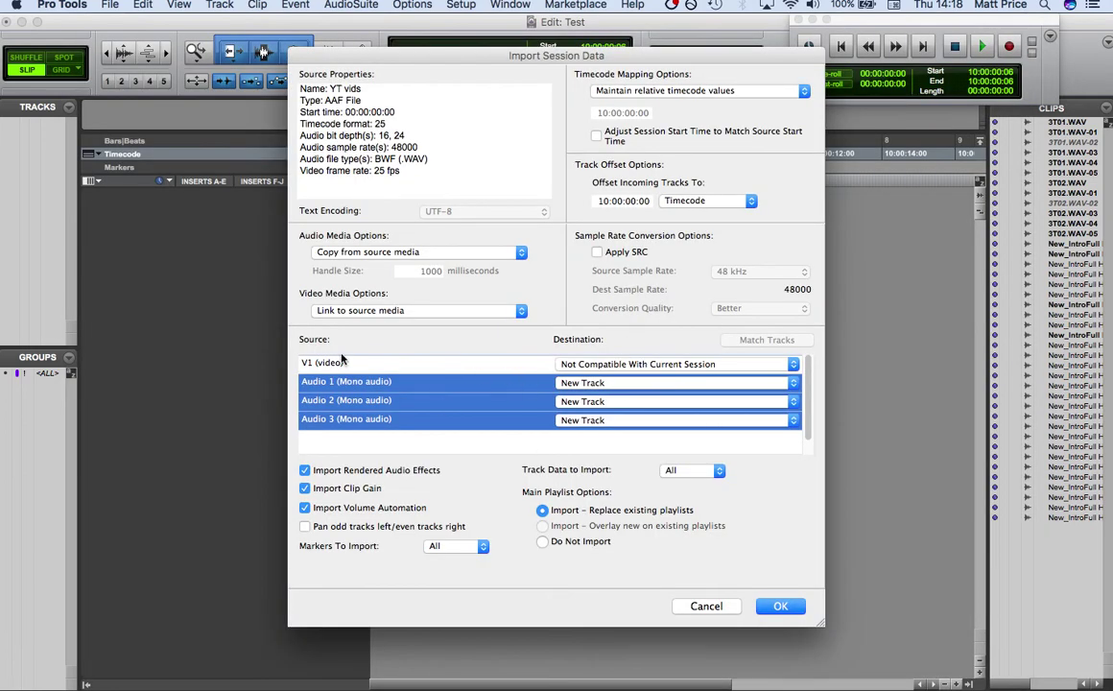
pyautogui.click(780, 606)
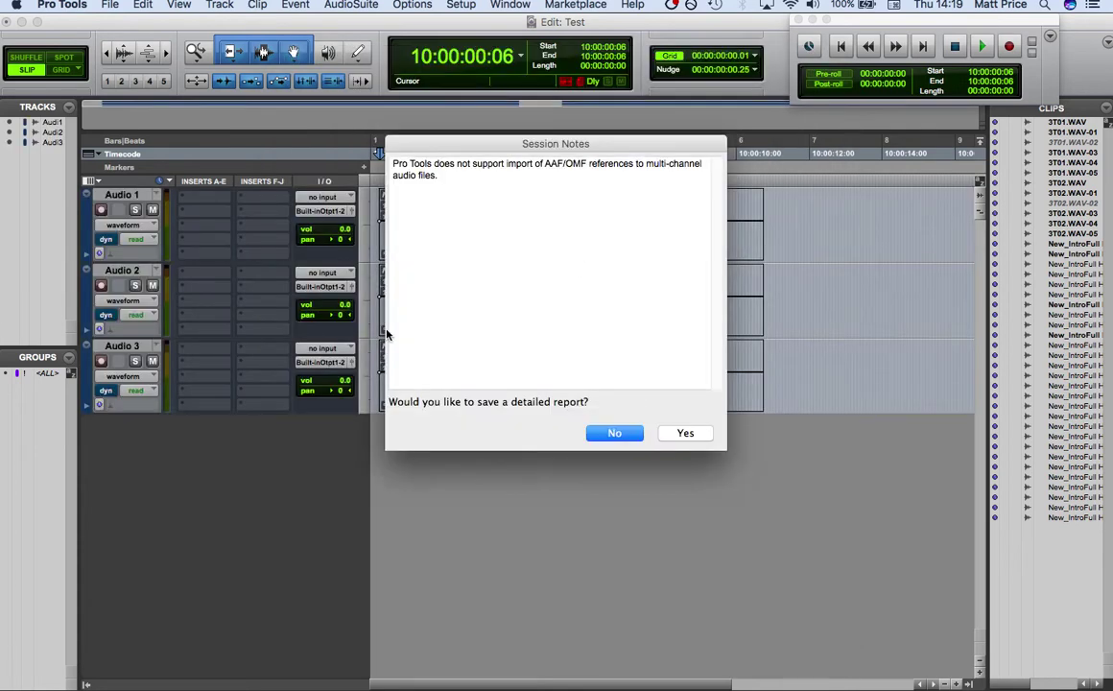
pyautogui.click(612, 433)
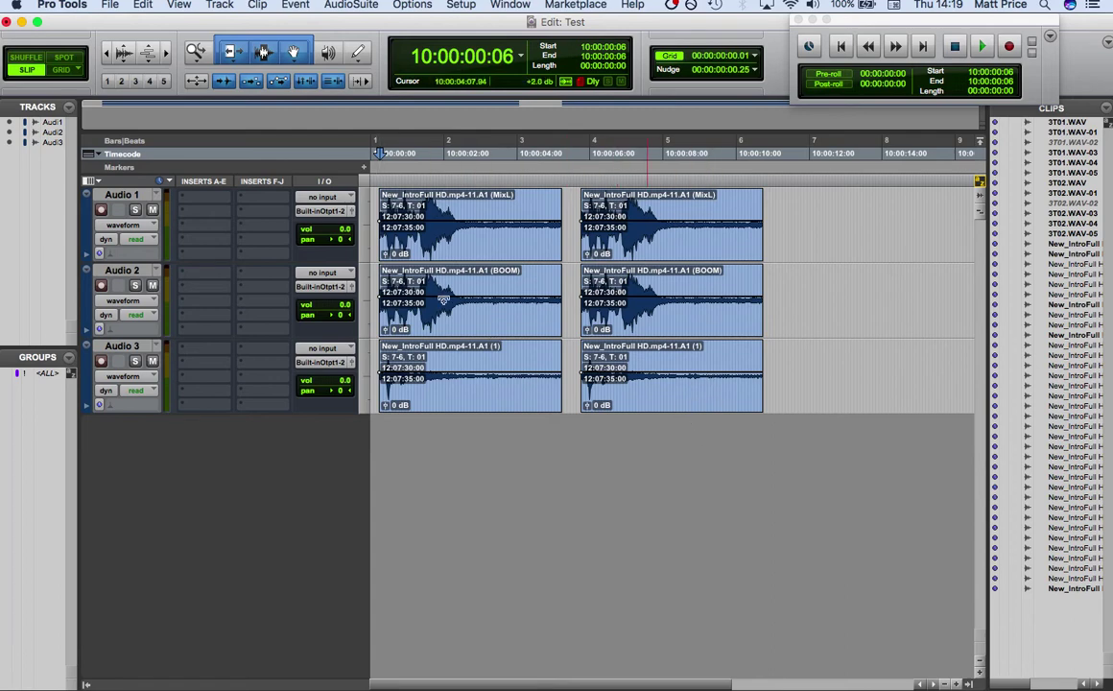
# Hide channel names and the scene/take line from the clip labels.
pyautogui.click(218, 5)
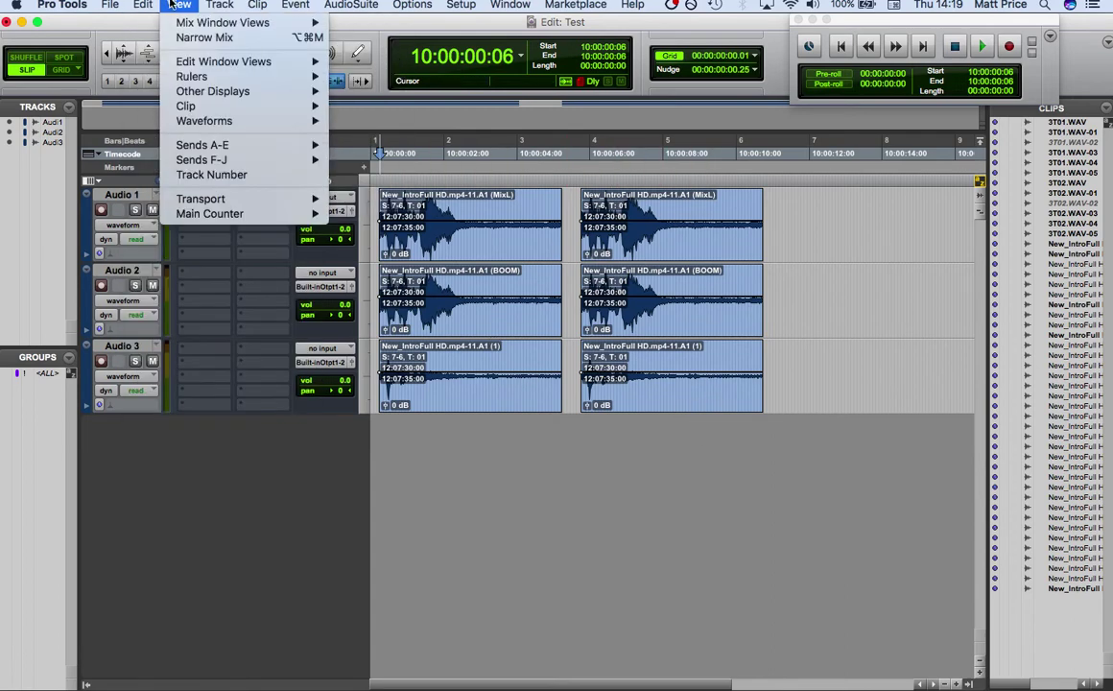
pyautogui.moveTo(144, 6)
pyautogui.moveTo(297, 103)
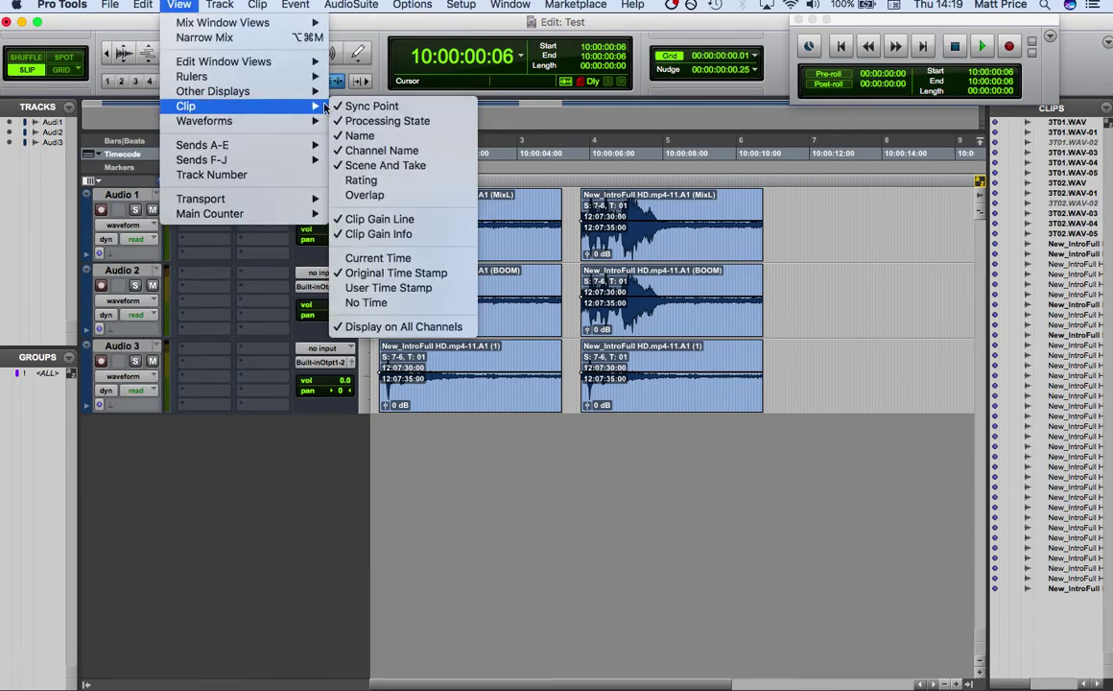
pyautogui.click(381, 151)
pyautogui.click(178, 5)
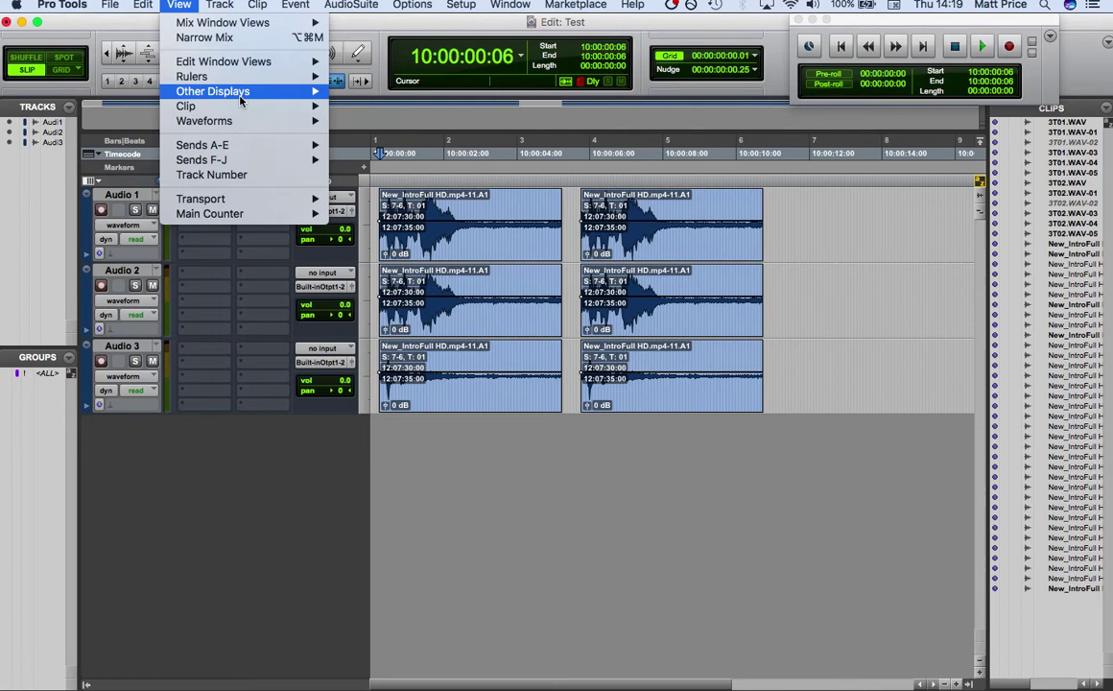
pyautogui.moveTo(240, 106)
pyautogui.click(379, 150)
# Set clip time stamps to No Time so only clip names remain.
pyautogui.click(180, 5)
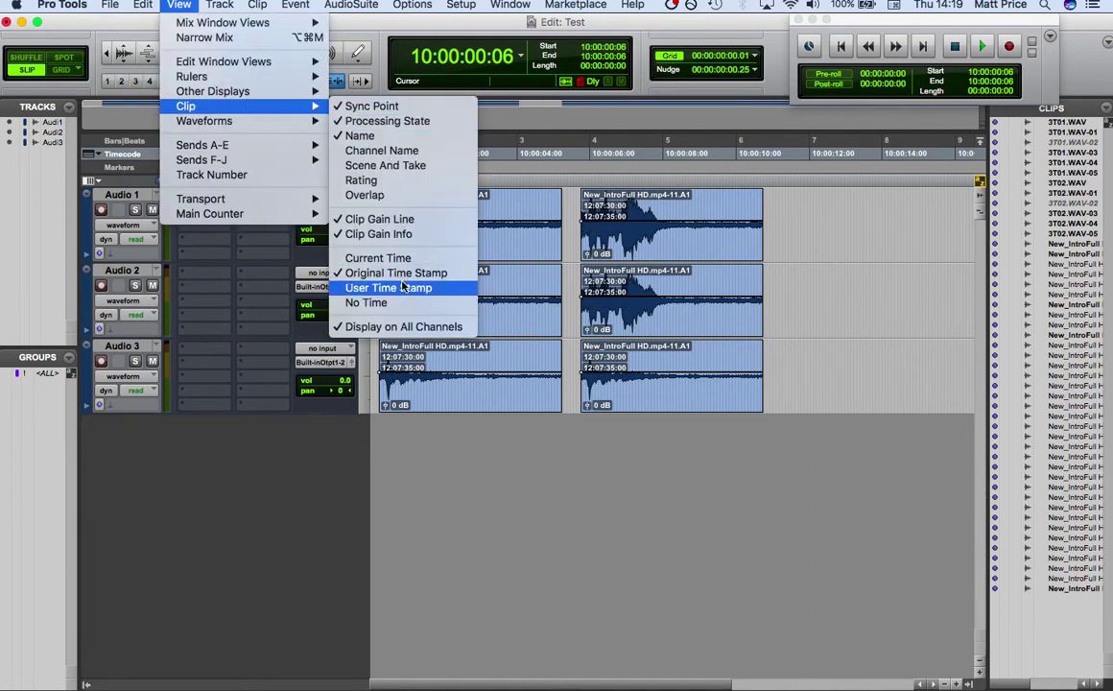
pyautogui.click(379, 303)
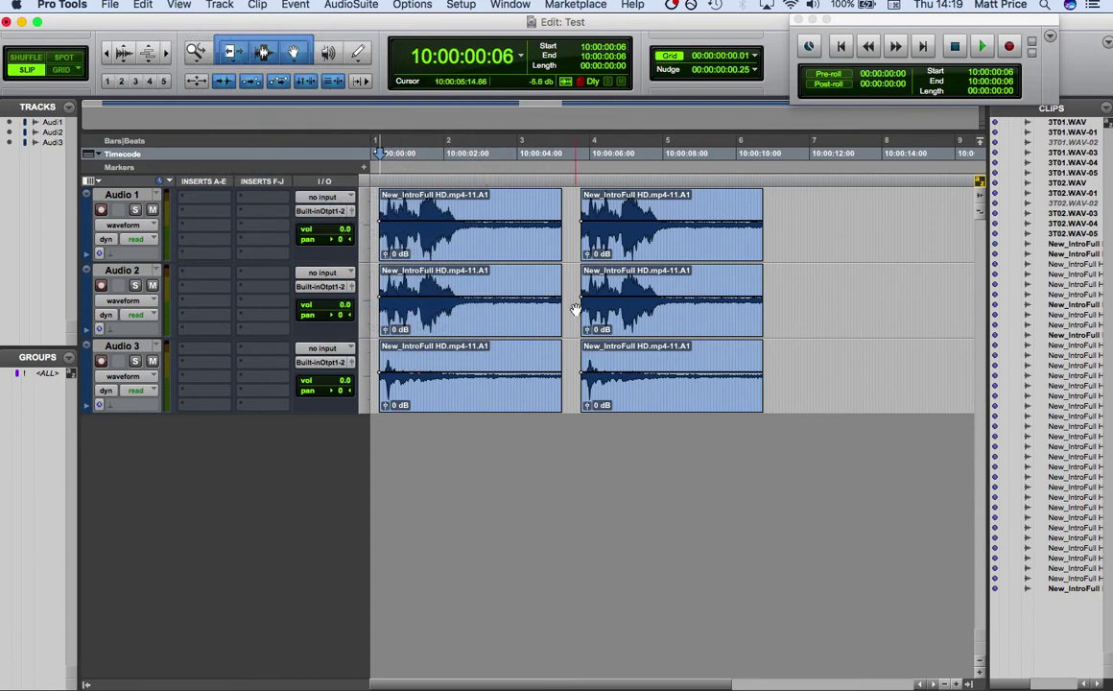
pyautogui.click(179, 5)
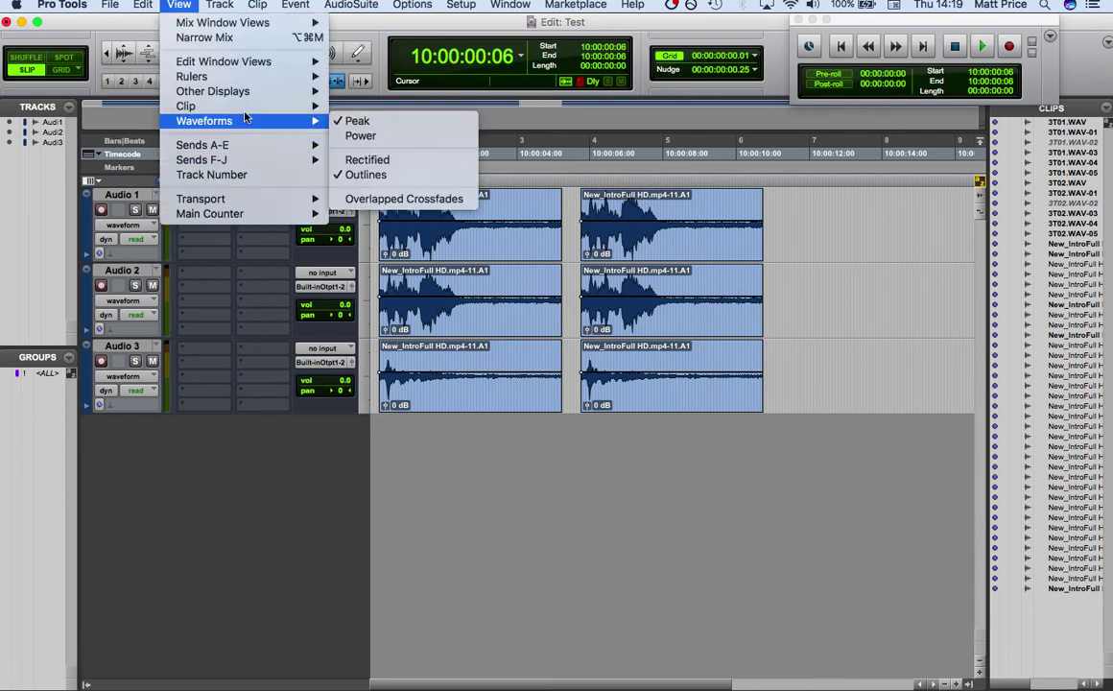
pyautogui.moveTo(243, 110)
pyautogui.click(785, 329)
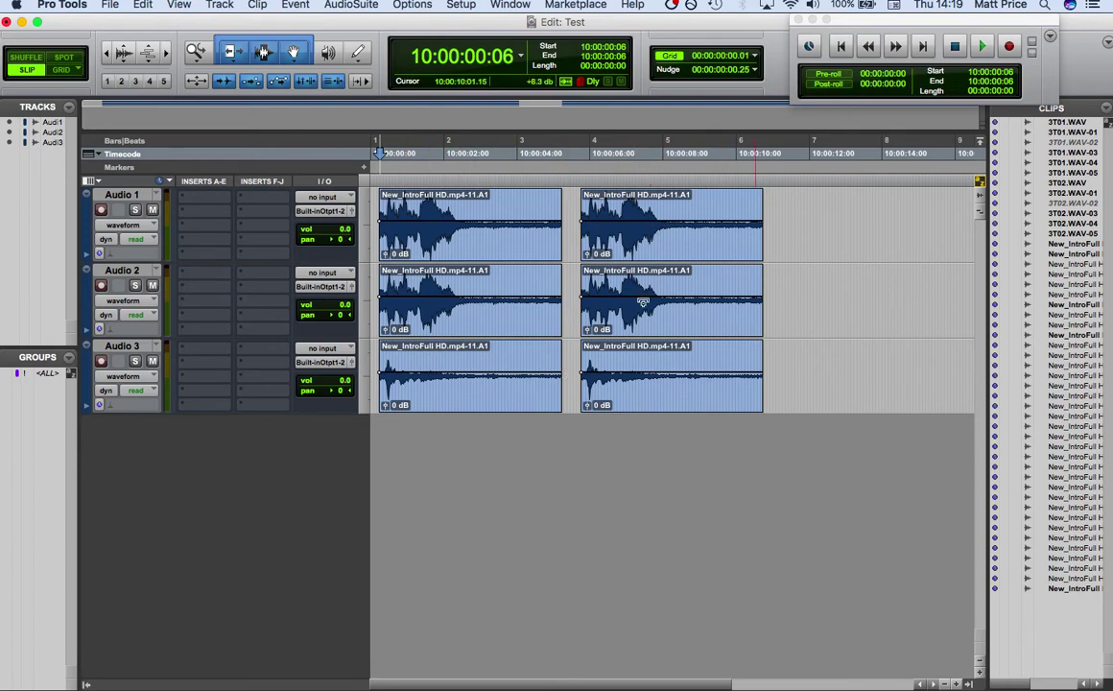
# Show scene and take (S: 7-6, T: 01) on clips and hide the file name.
pyautogui.click(179, 5)
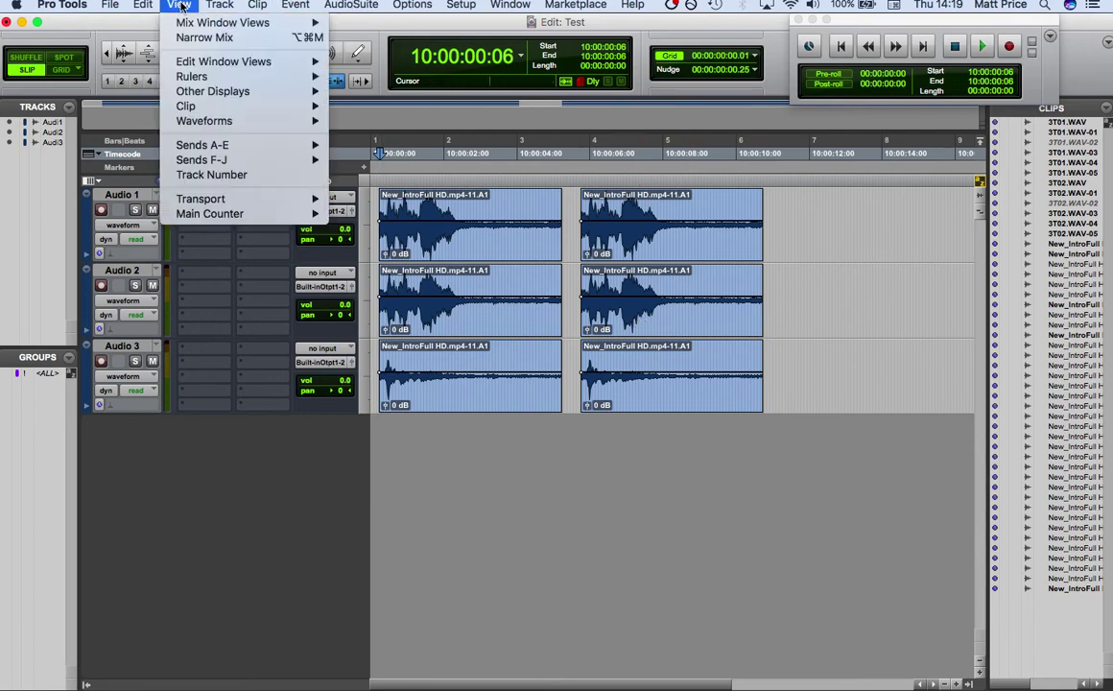
pyautogui.moveTo(241, 96)
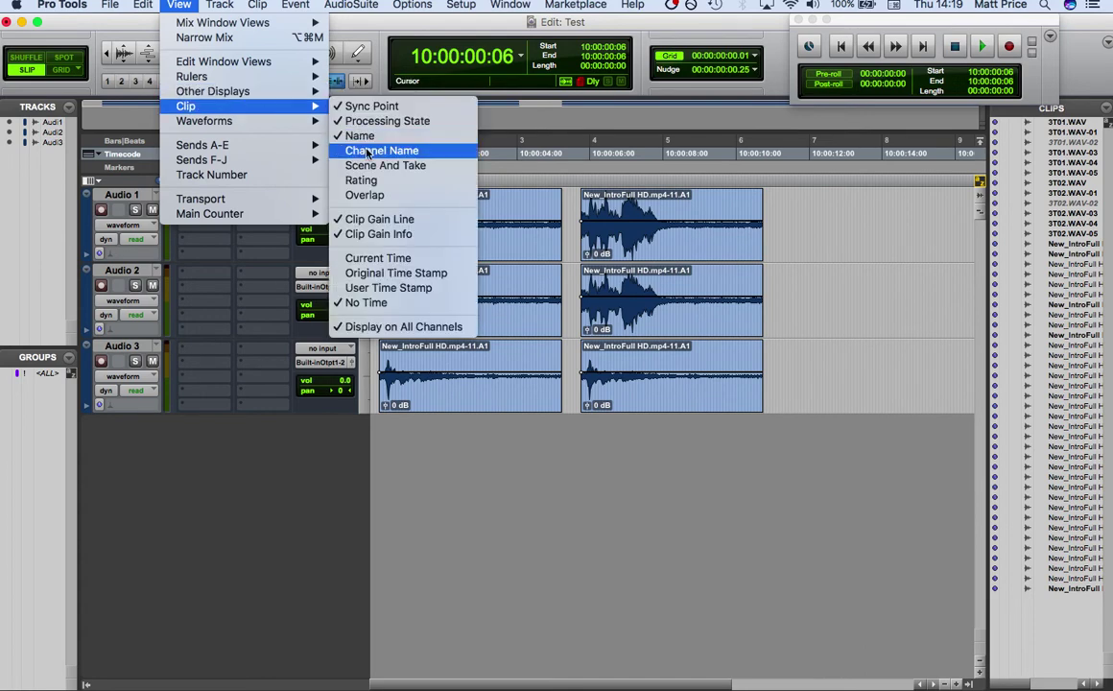
pyautogui.click(365, 165)
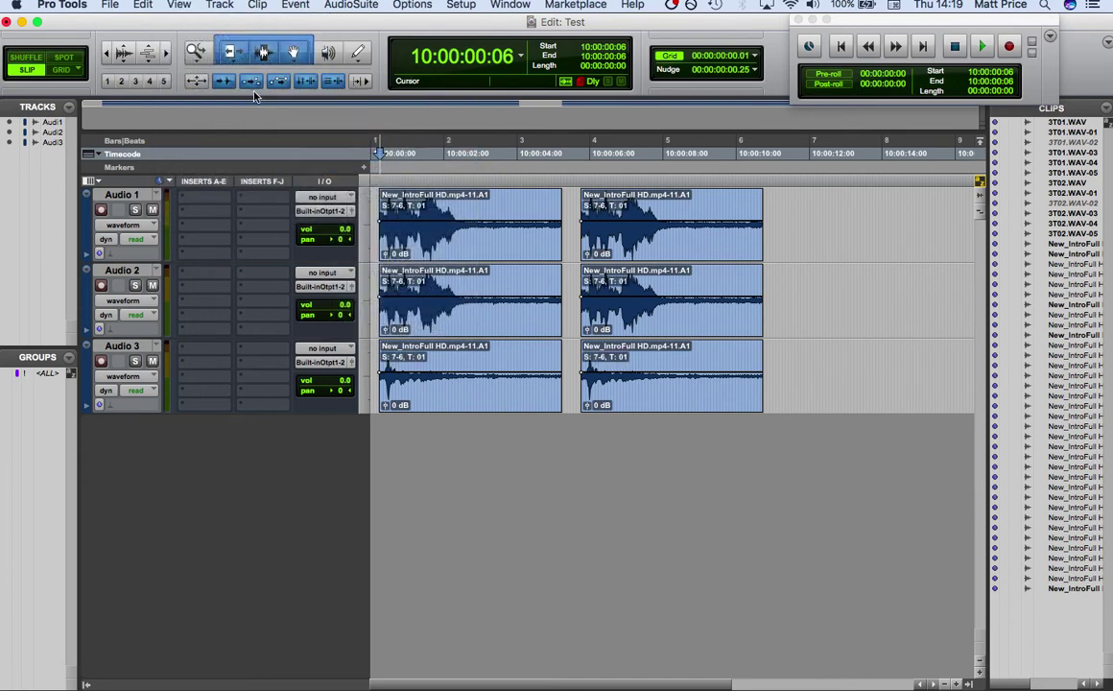
pyautogui.click(180, 5)
pyautogui.moveTo(206, 106)
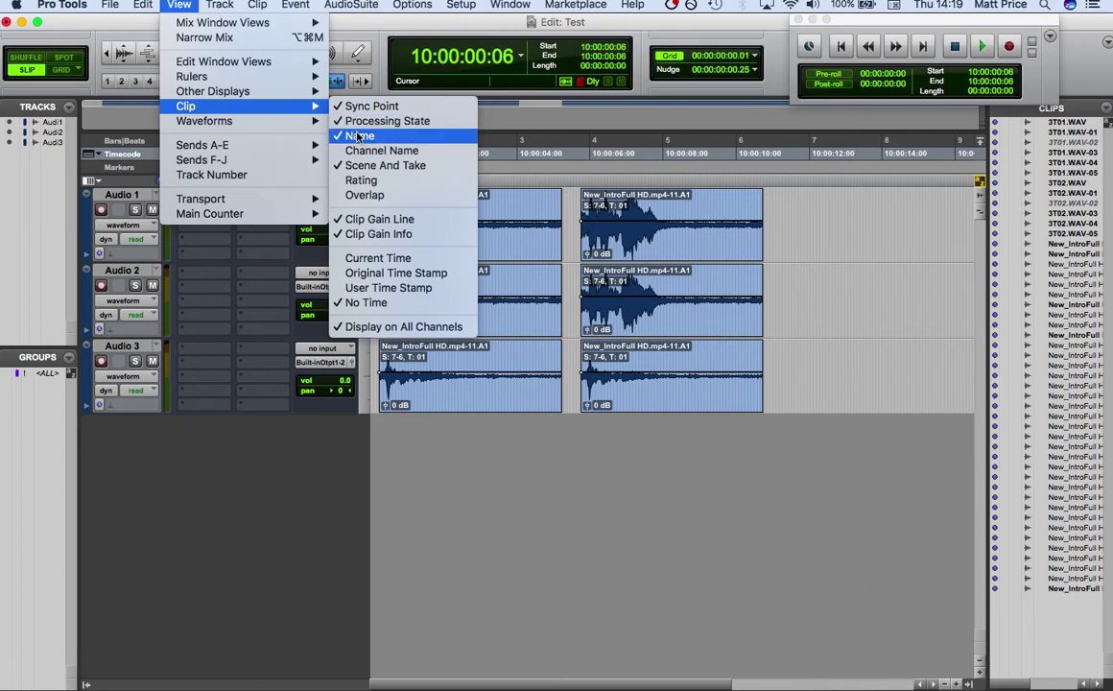
pyautogui.click(356, 137)
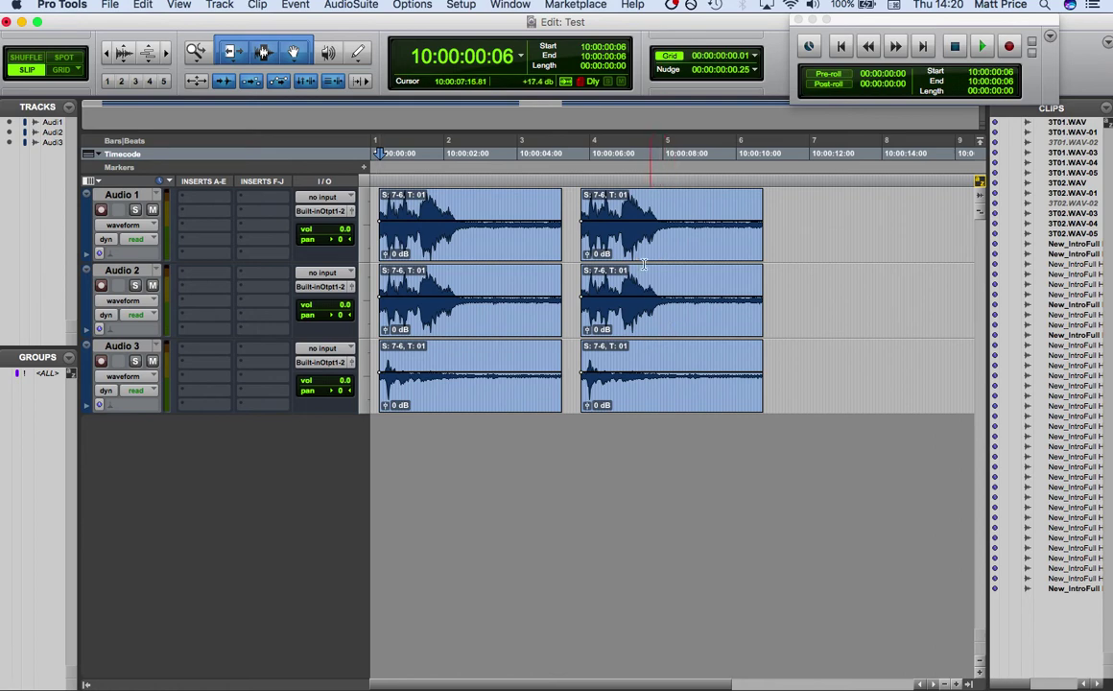
# Show the channel names MixL, BOOM and 1 on the clips.
pyautogui.click(178, 4)
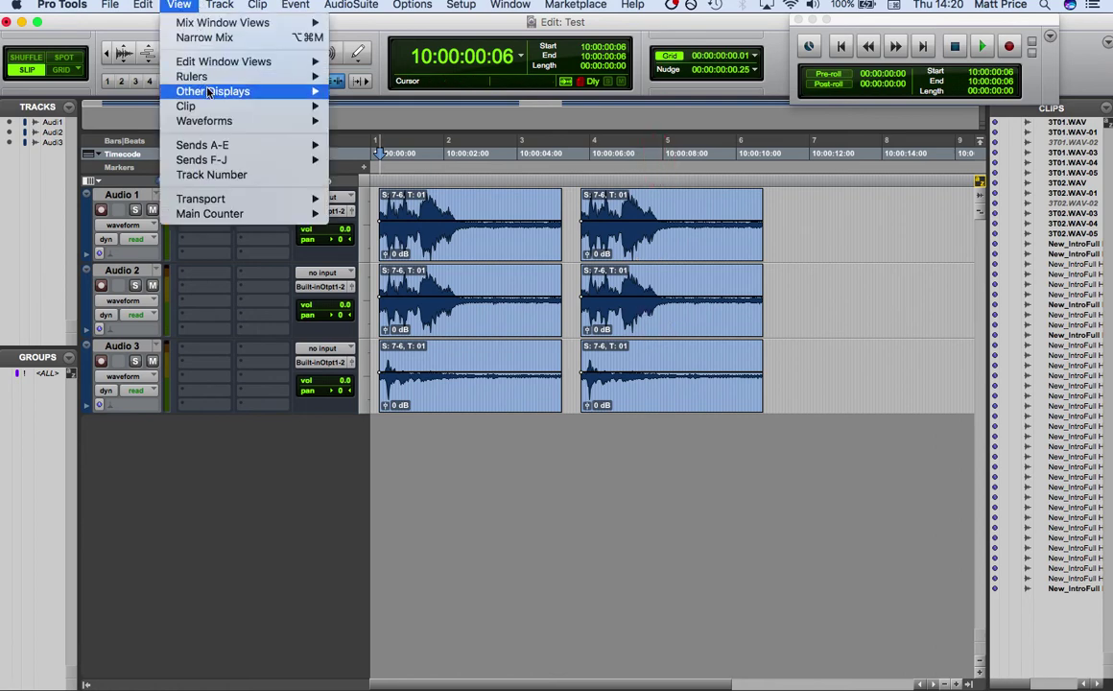
pyautogui.moveTo(212, 108)
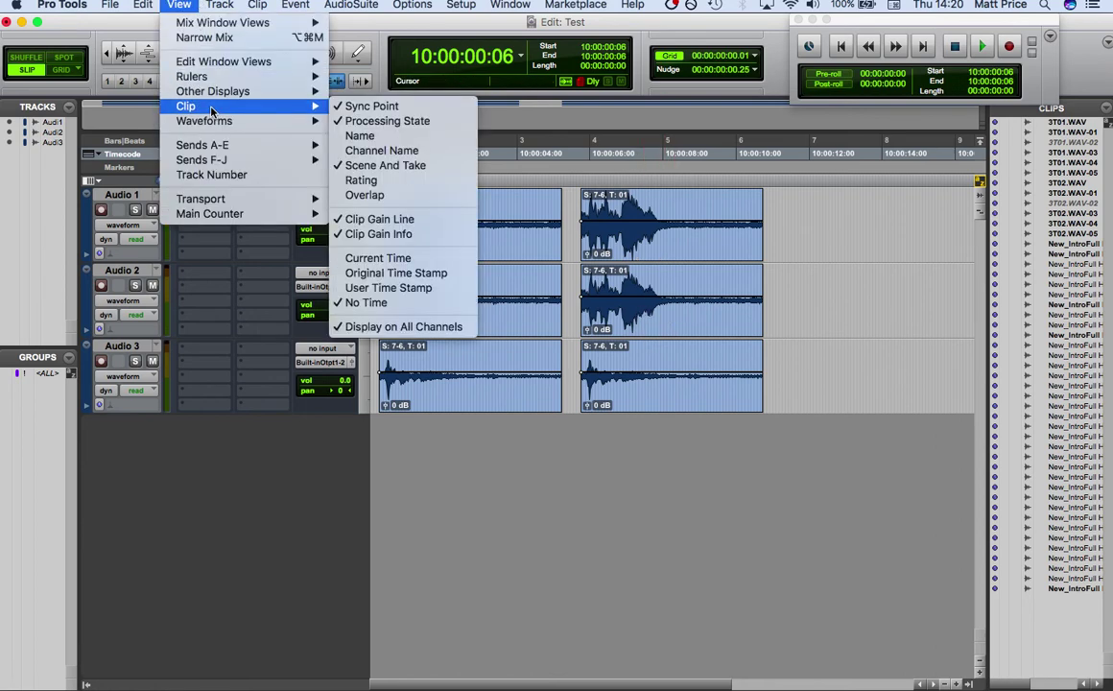
pyautogui.click(383, 150)
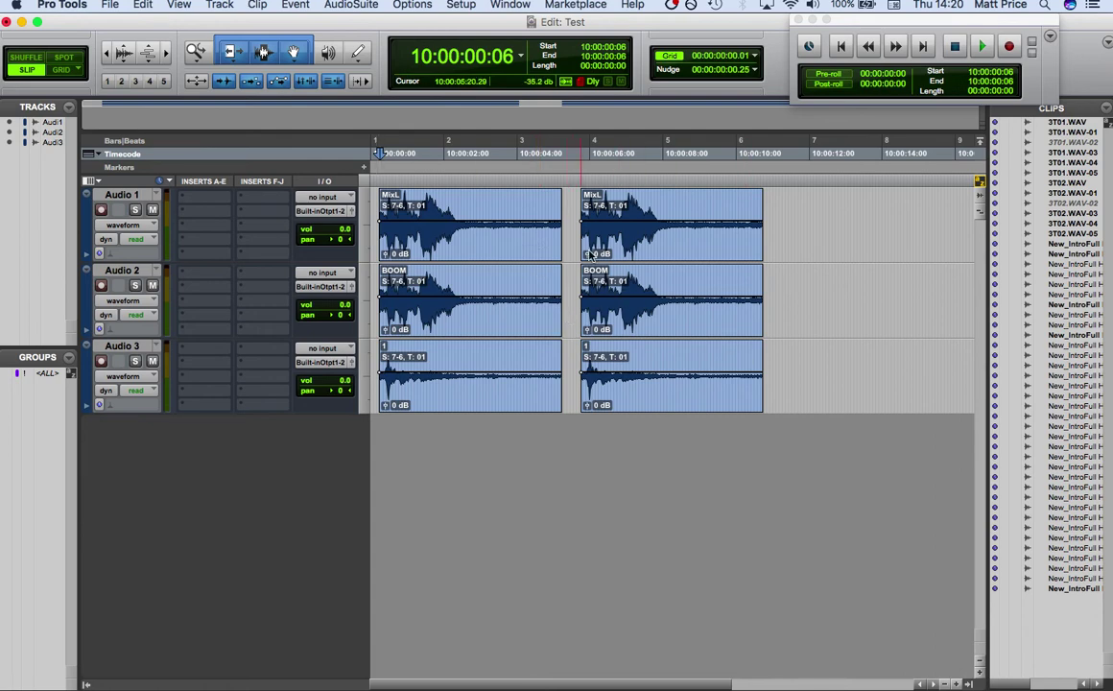
# Back in Premiere, reopen the AAF export settings and view the audio file format options.
pyautogui.moveTo(528, 672)
pyautogui.click(565, 672)
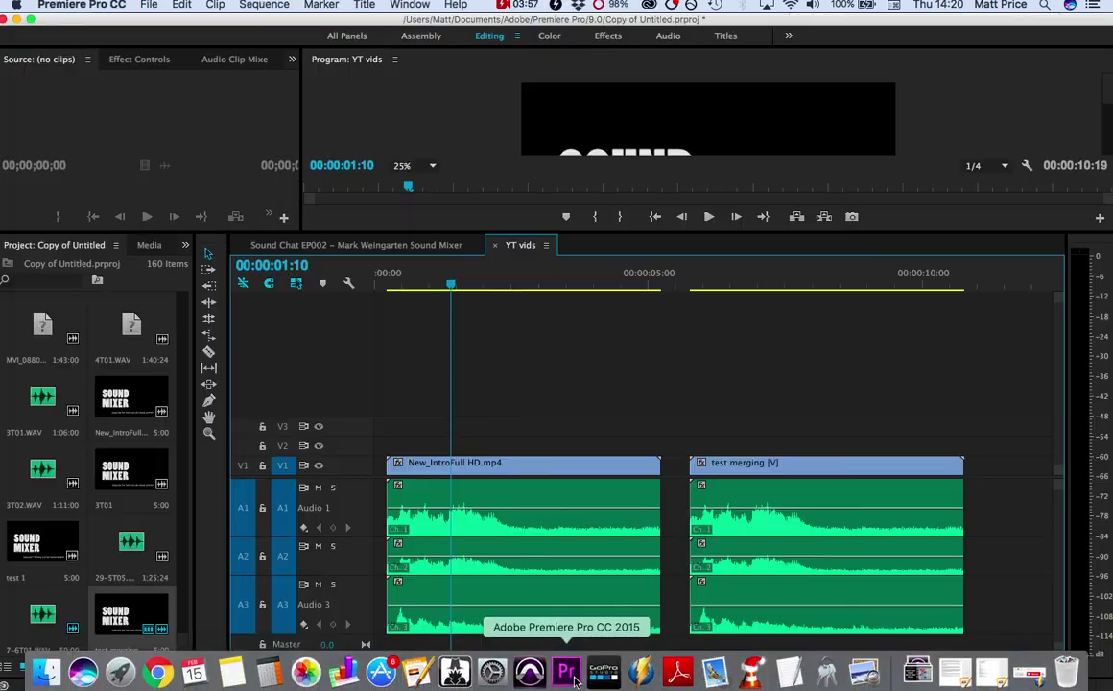
pyautogui.click(145, 4)
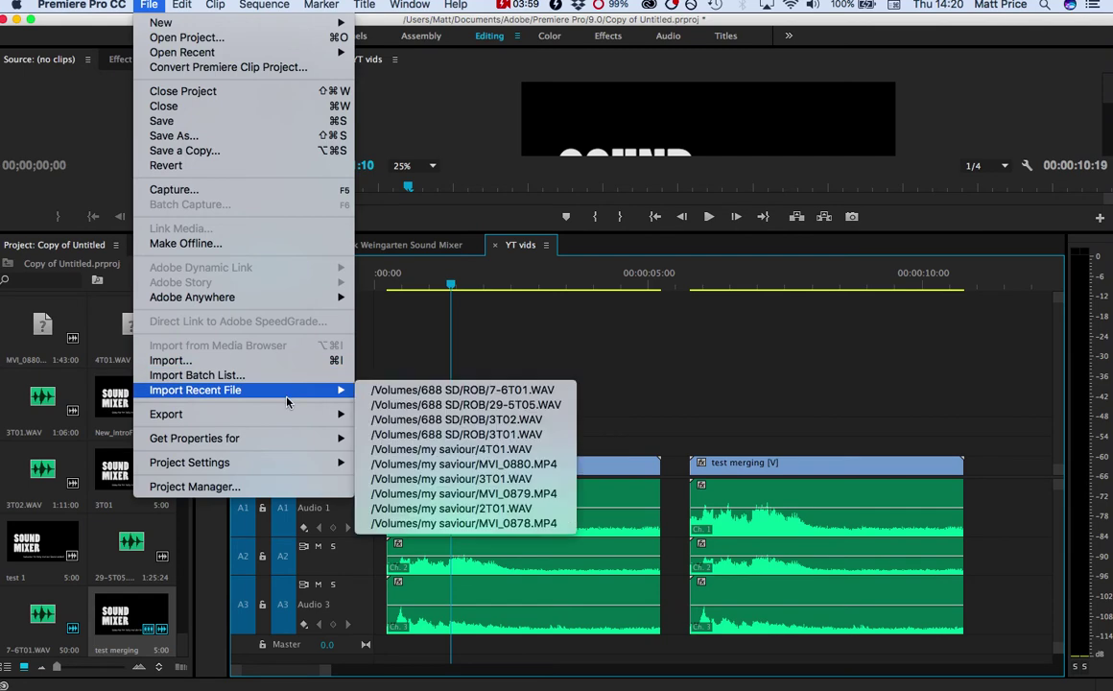
pyautogui.moveTo(287, 414)
pyautogui.click(422, 561)
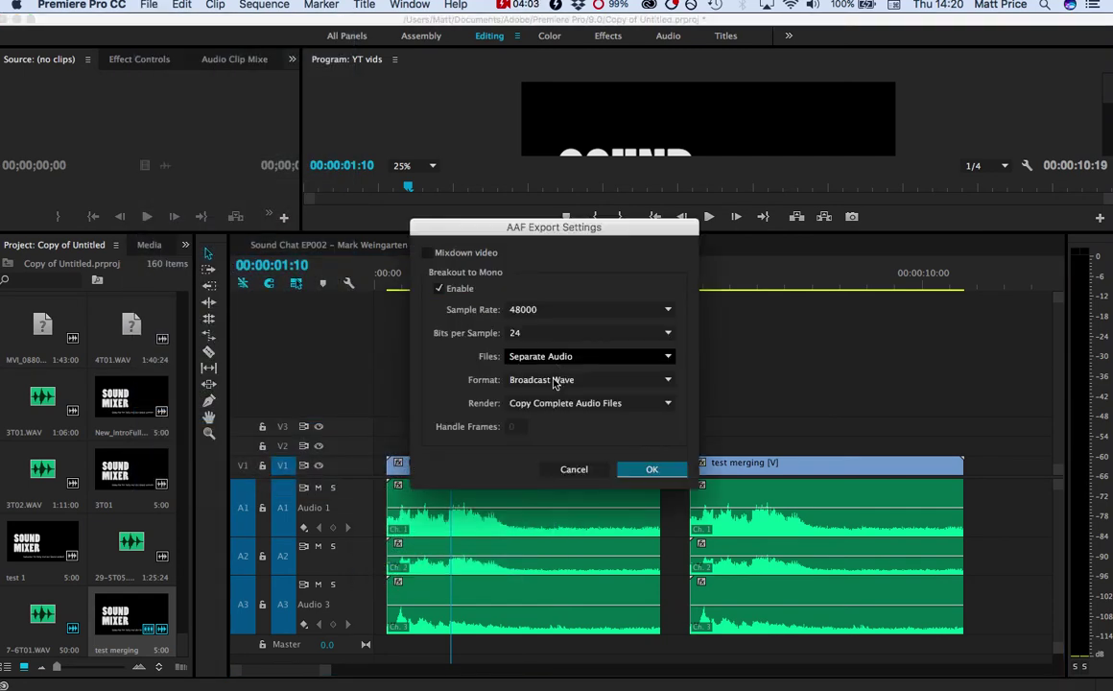
pyautogui.click(533, 379)
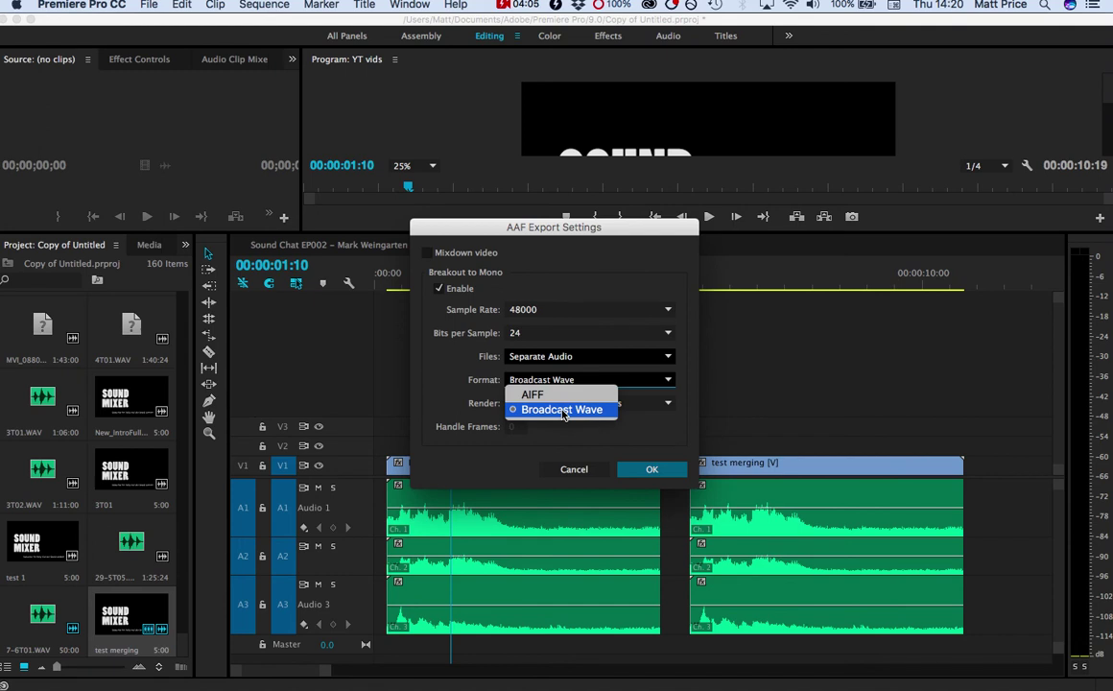